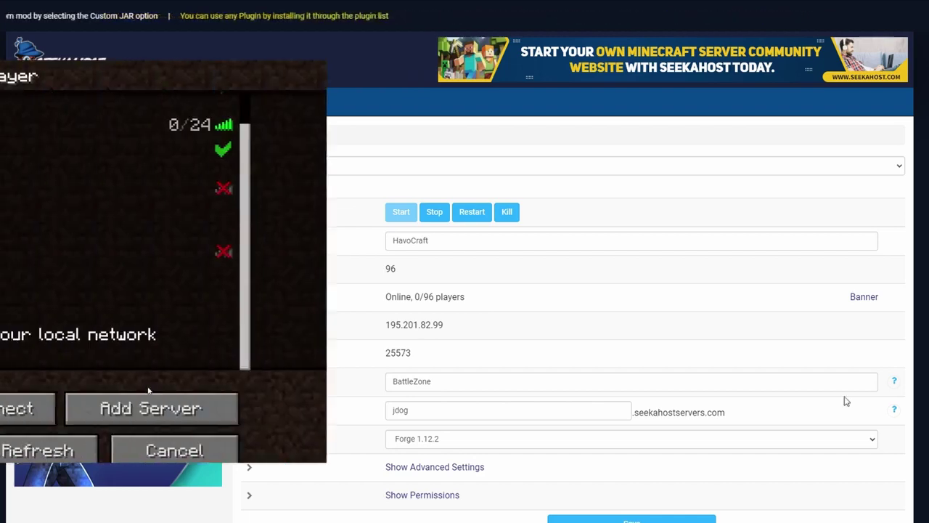
Step: Rename the Minecraft server entry to HaveCraft with address havocraftmc.com, save it, and join it
key("BackSpace")
key("BackSpace")
key("BackSpace")
key("BackSpace")
key("BackSpace")
key("BackSpace")
key("BackSpace")
key("BackSpace")
key("BackSpace")
key("BackSpace")
key("BackSpace")
key("BackSpace")
key("BackSpace")
key("BackSpace")
key("BackSpace")
key("BackSpace")
type("HaveCraft")
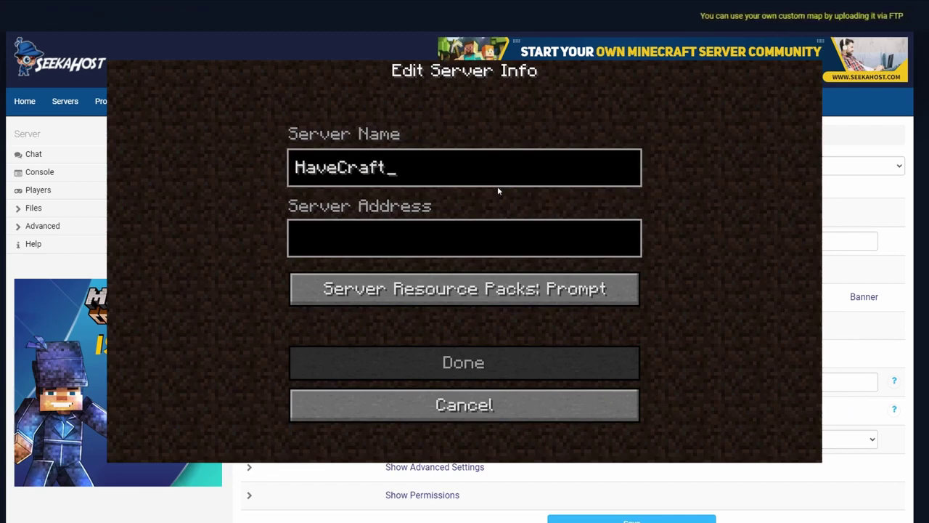
left_click(450, 243)
type("h")
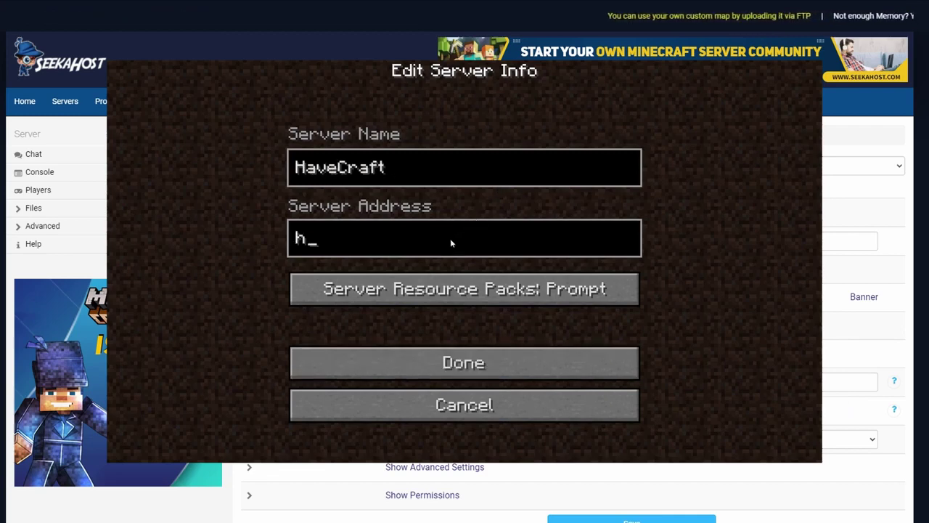
type("avocraftmc.com")
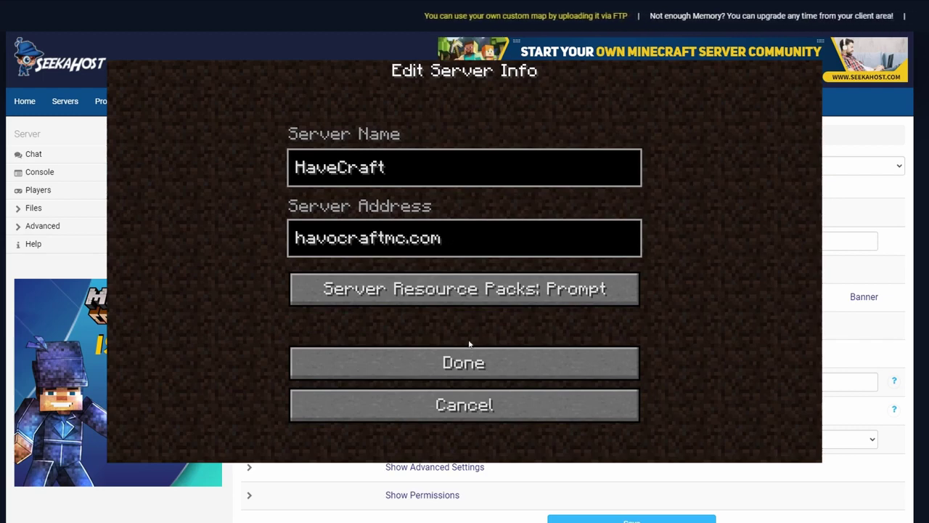
left_click(470, 362)
left_click(426, 336)
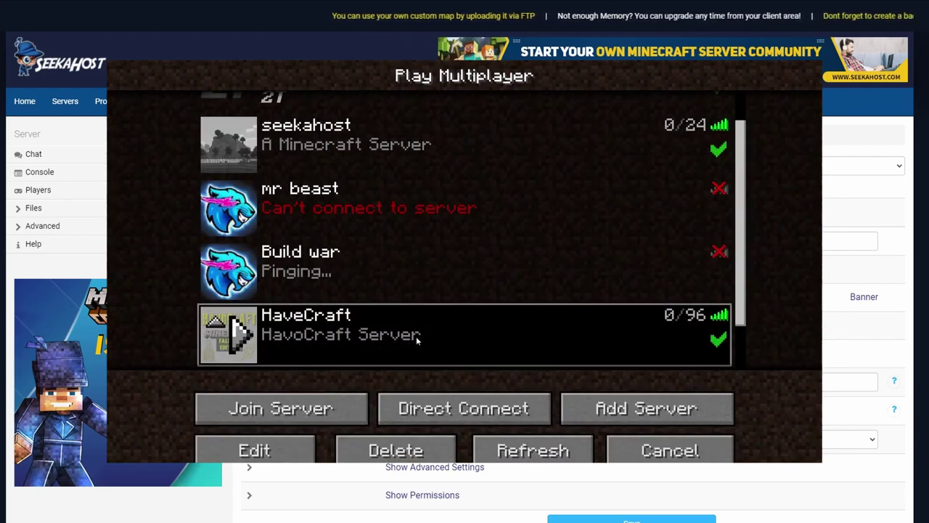
left_click(341, 407)
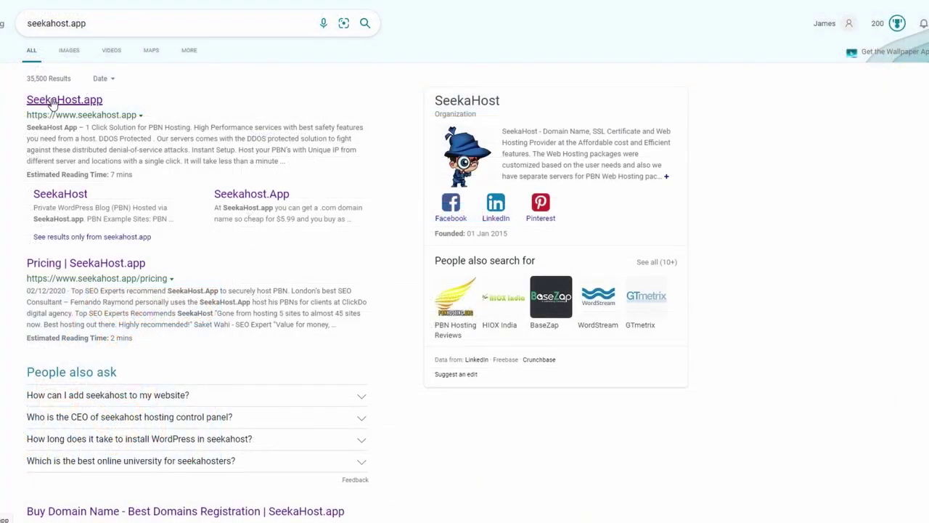
Step: Open the SeekaHost.app homepage from the Edge search results
left_click(52, 101)
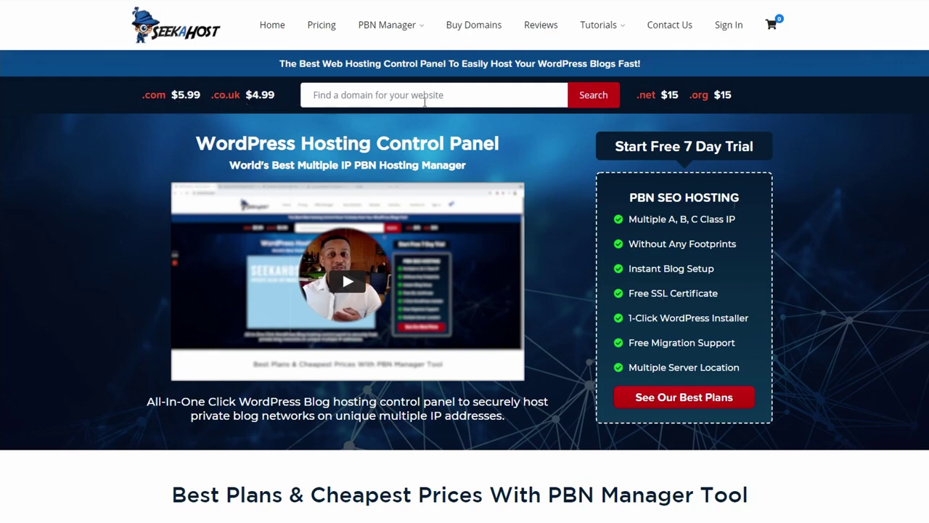
Step: Search for havocraftmc, add havocraftmc.com to the cart, and go to the cart
left_click(375, 102)
left_click(398, 128)
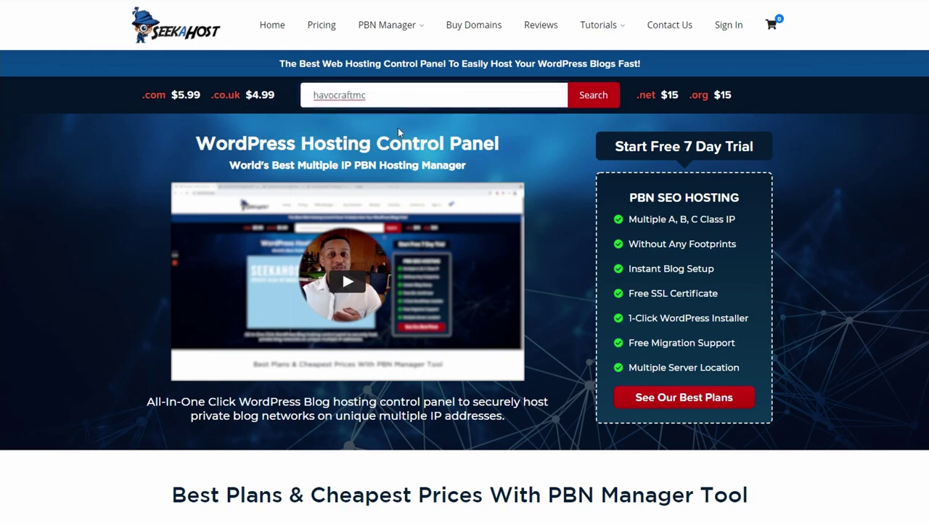
left_click(367, 108)
left_click(591, 102)
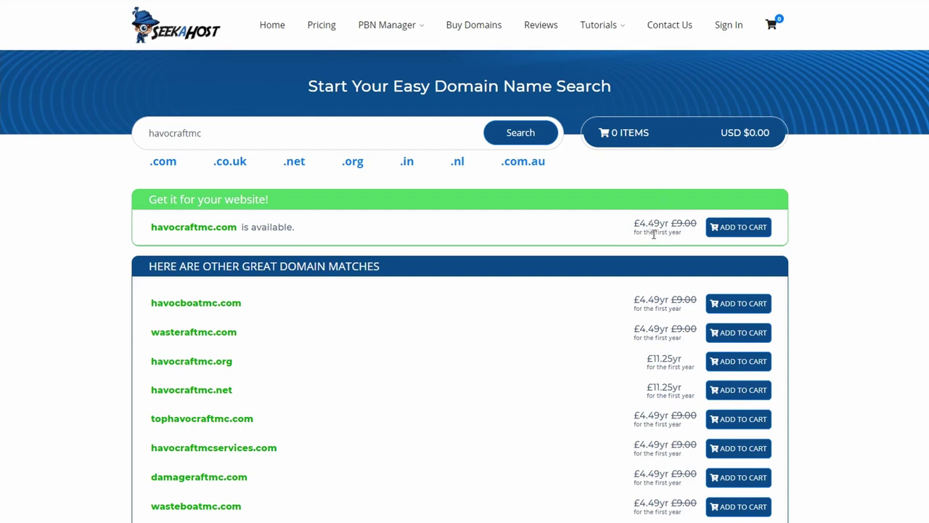
left_click(735, 230)
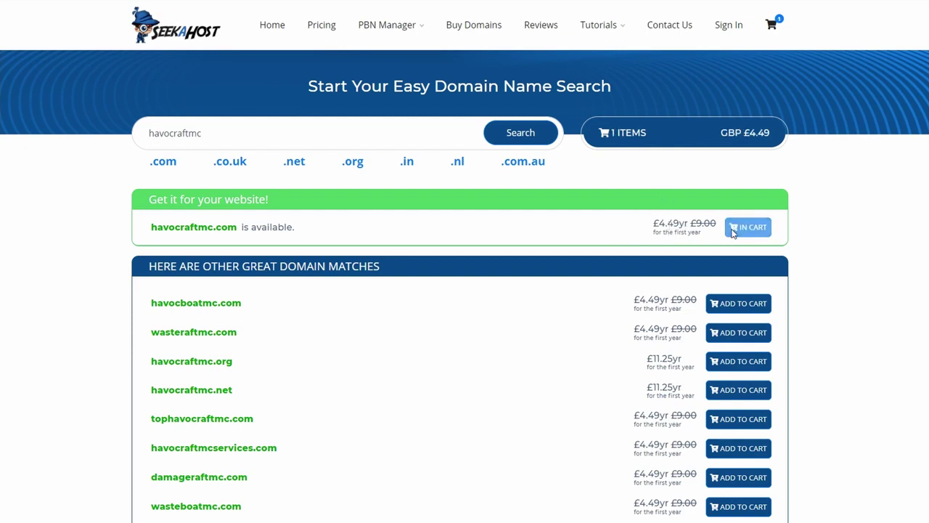
left_click(648, 138)
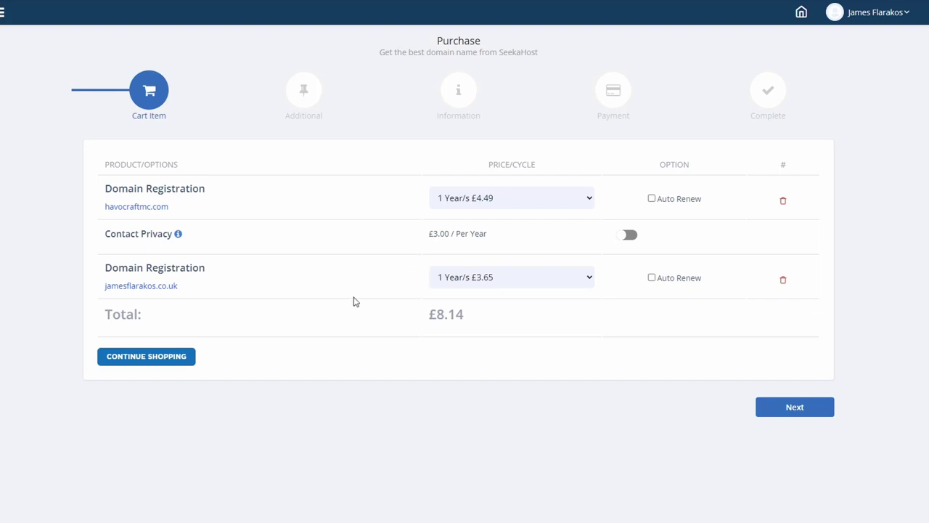
Step: Order havocraftmc.com for 1 year with Auto Renew enabled
left_click(574, 198)
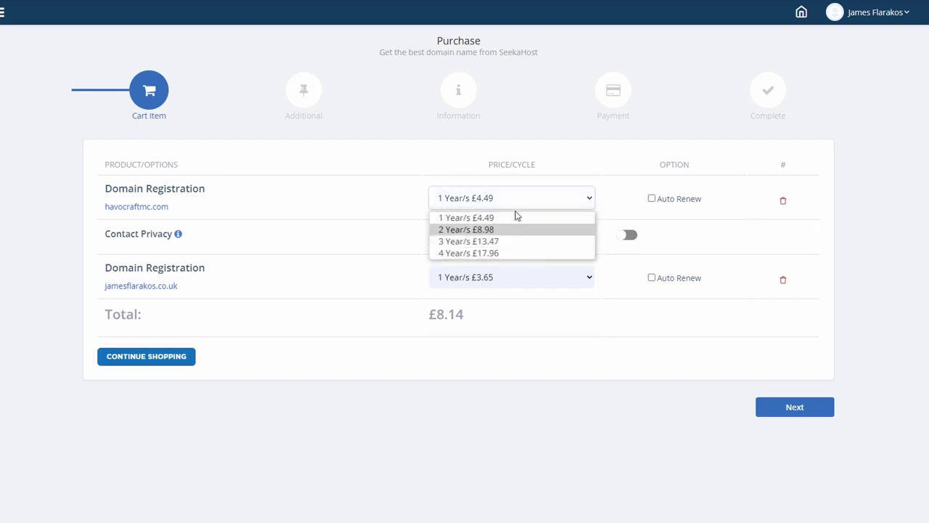
left_click(546, 198)
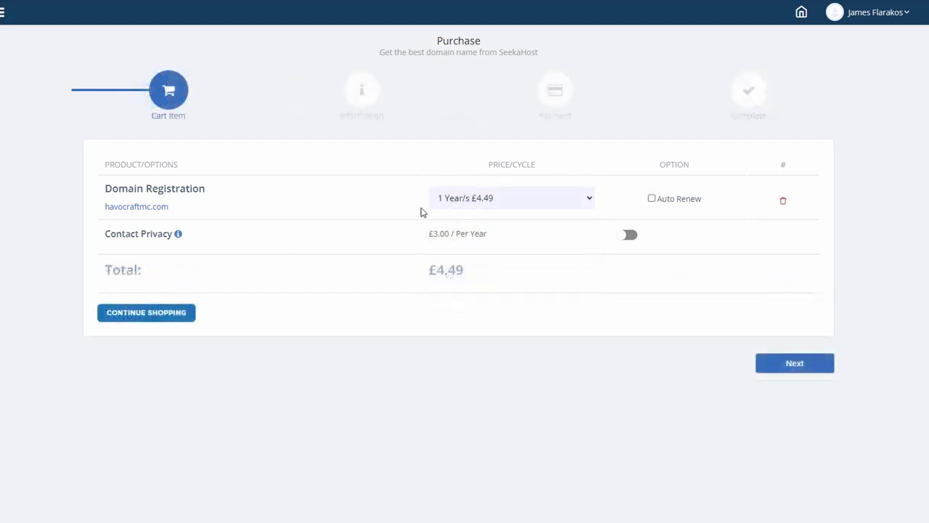
left_click(652, 199)
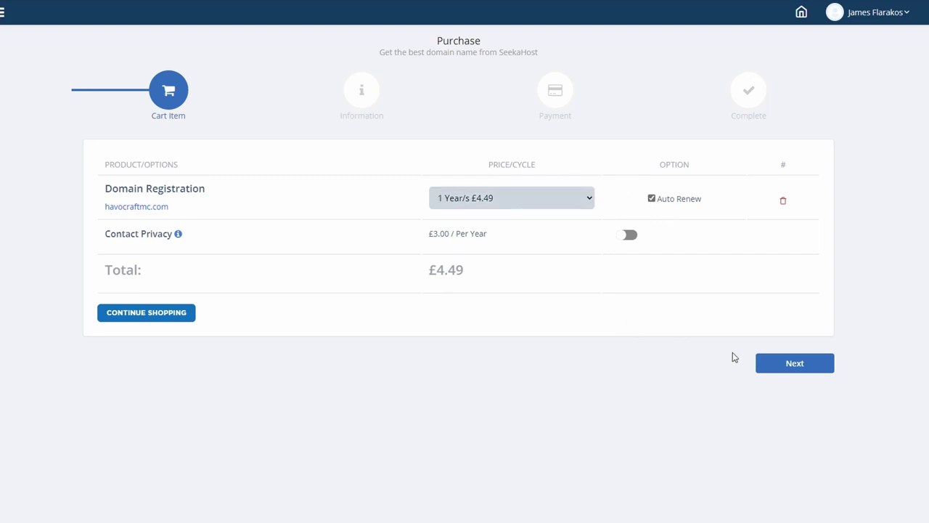
left_click(807, 366)
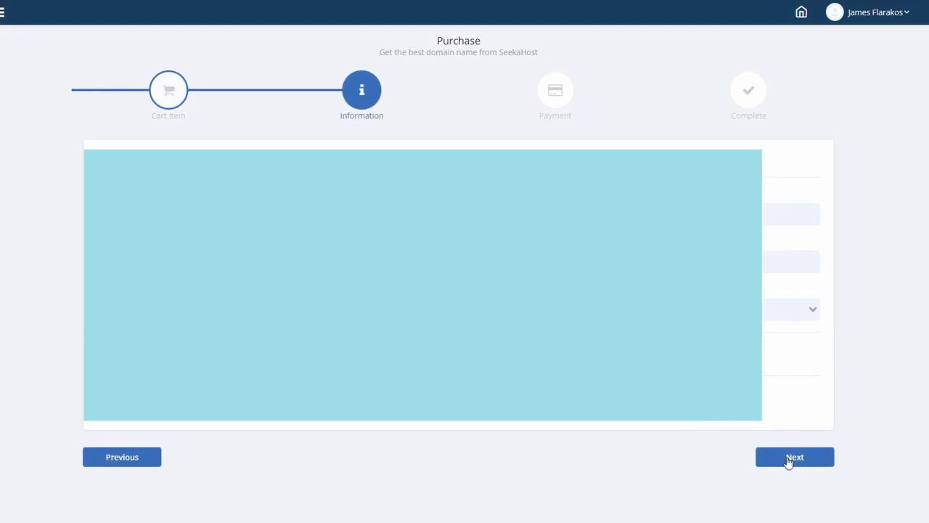
left_click(789, 458)
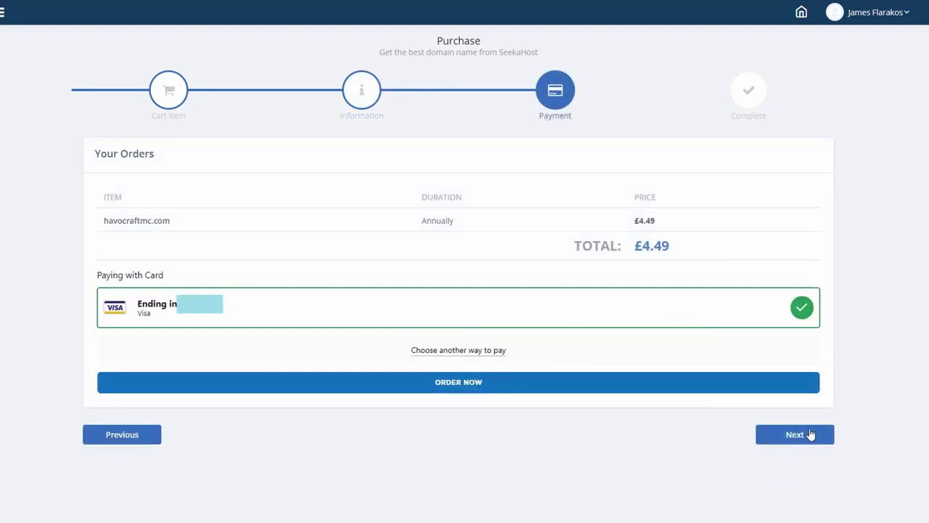
left_click(623, 382)
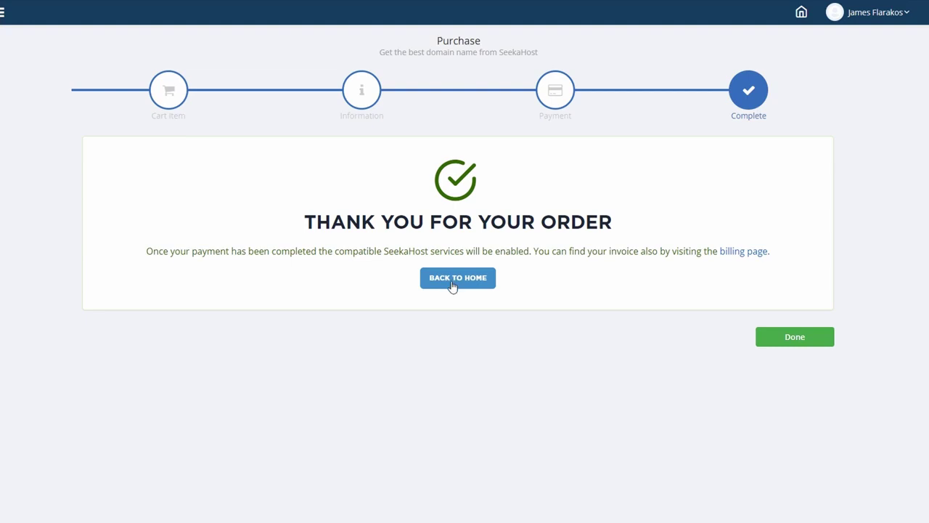
Step: Finish checkout, switch off Registrar Lock for havocraftmc.com, and go to its DNS Management
left_click(805, 341)
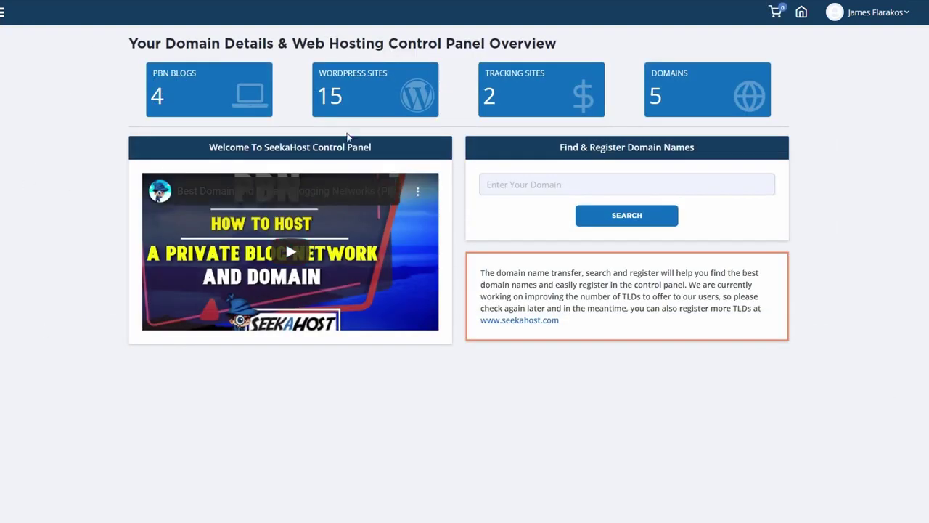
left_click(707, 88)
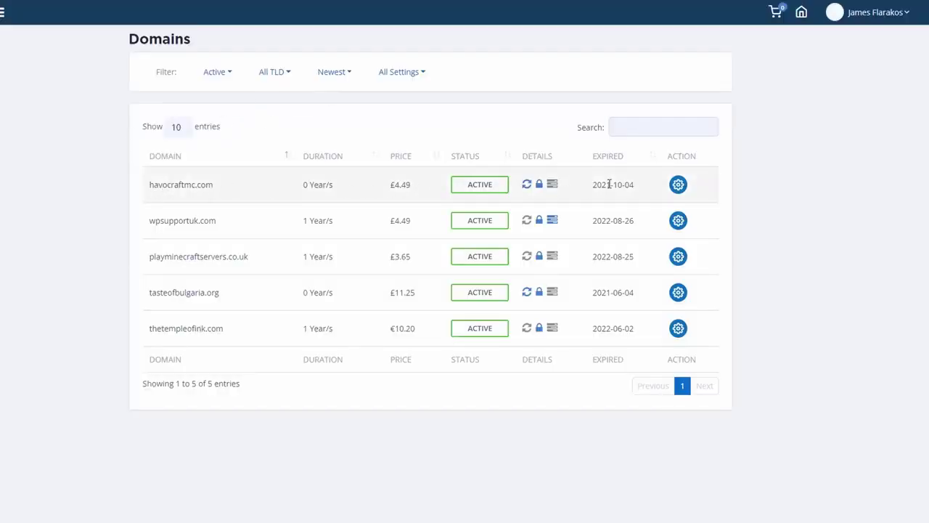
left_click(680, 187)
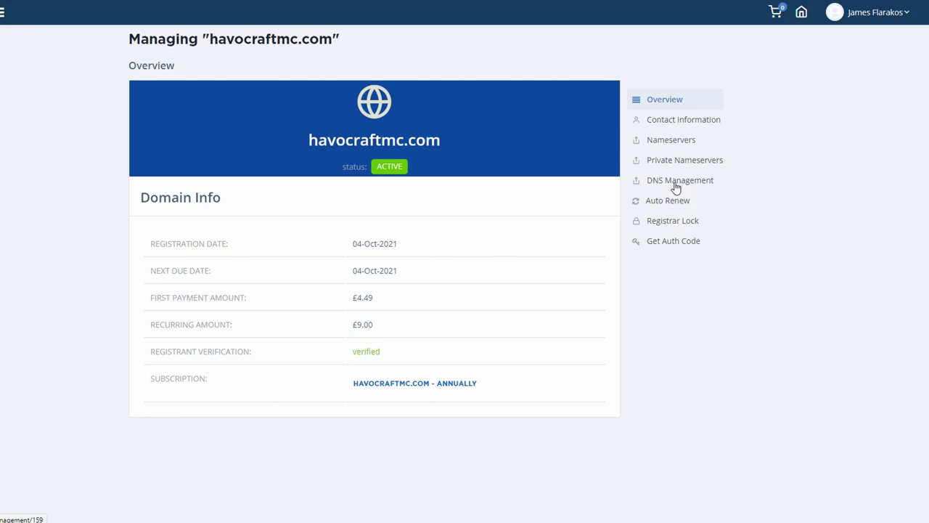
left_click(668, 222)
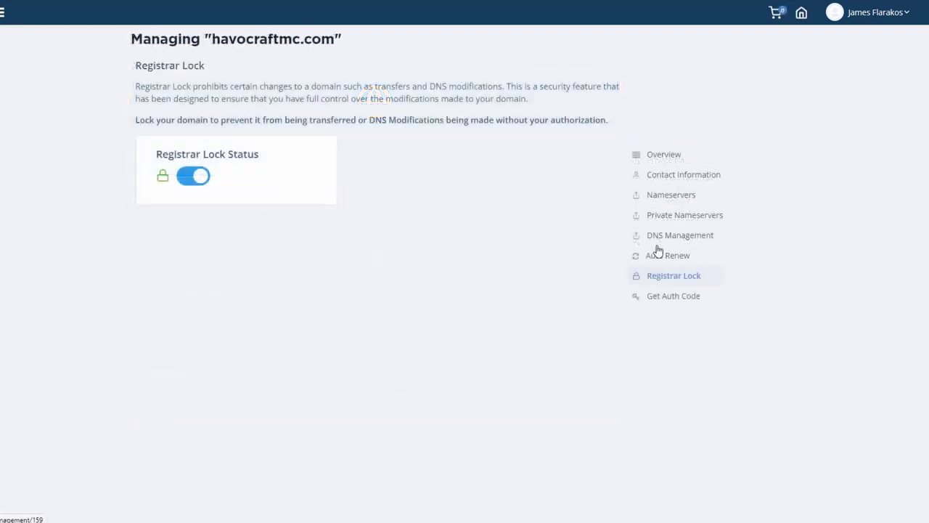
left_click(207, 180)
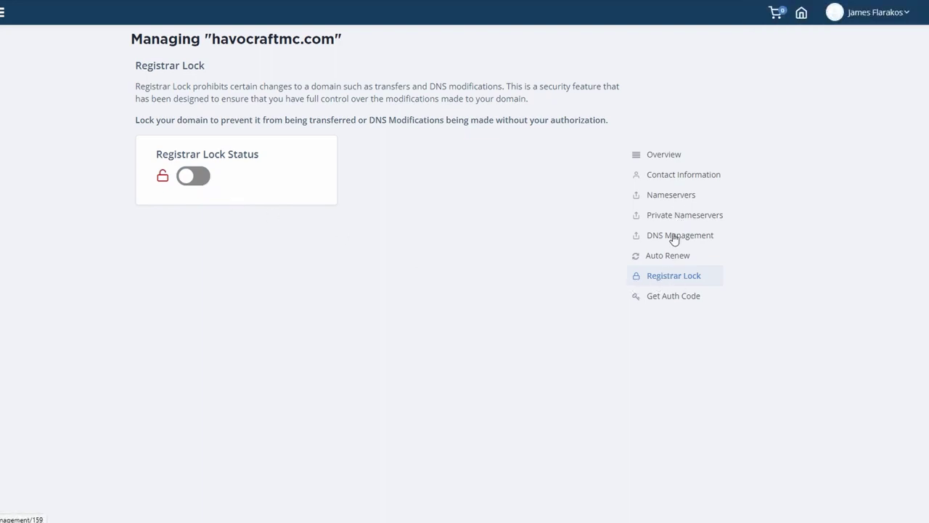
left_click(678, 237)
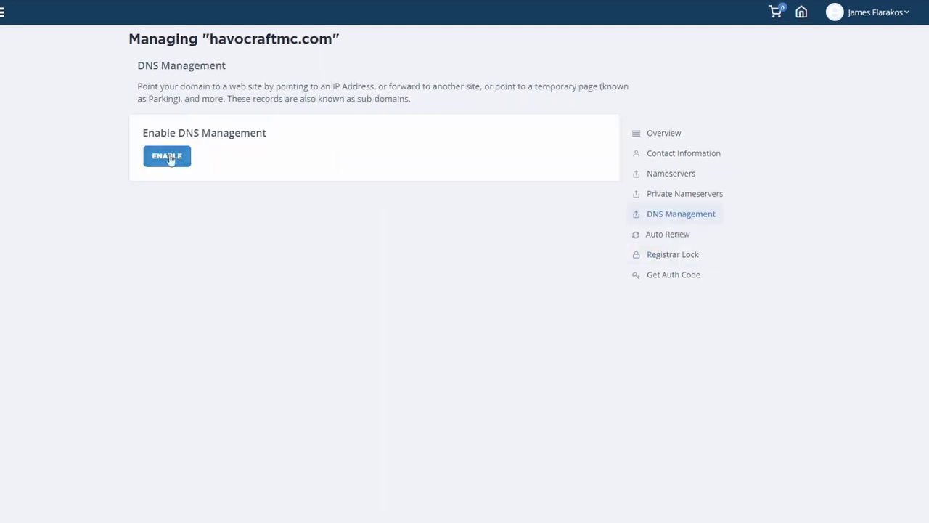
Step: Enable DNS management and save an A record pointing to server IP 195.201.82.99
left_click(168, 158)
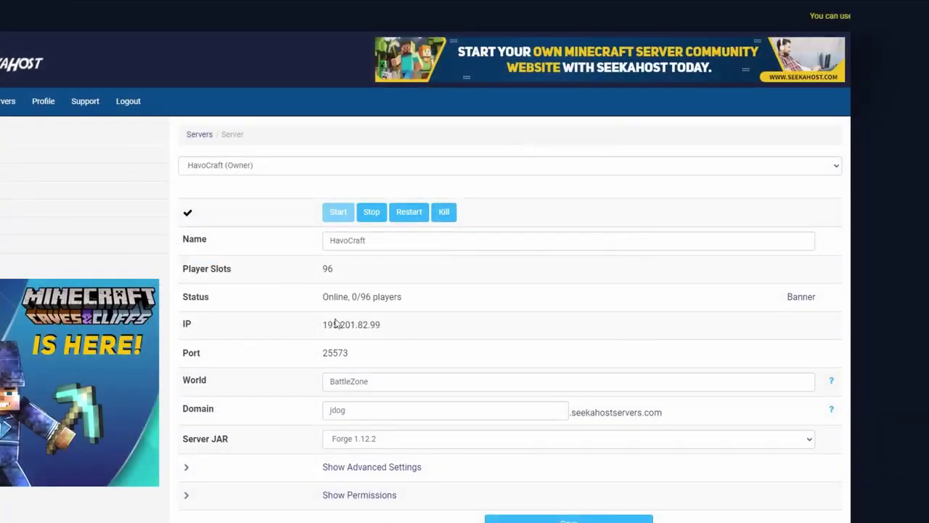
double_click(337, 327)
right_click(339, 330)
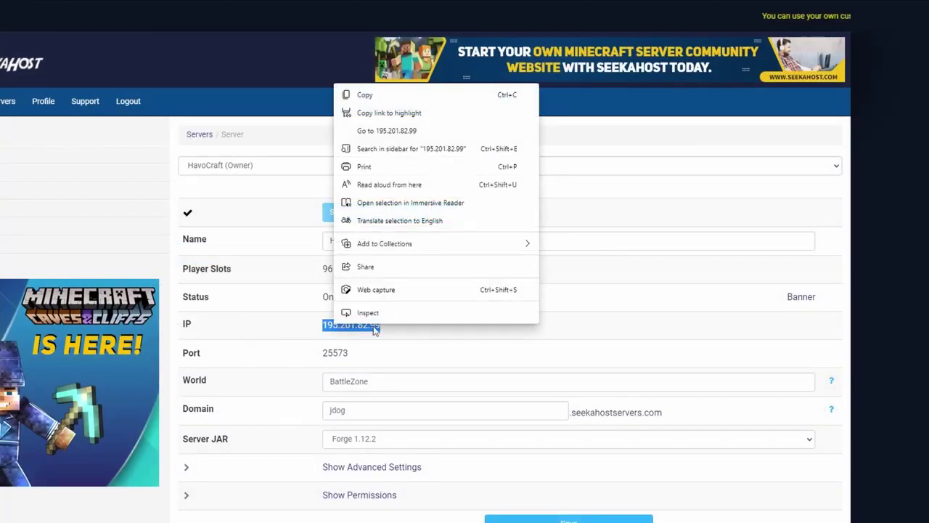
left_click(363, 93)
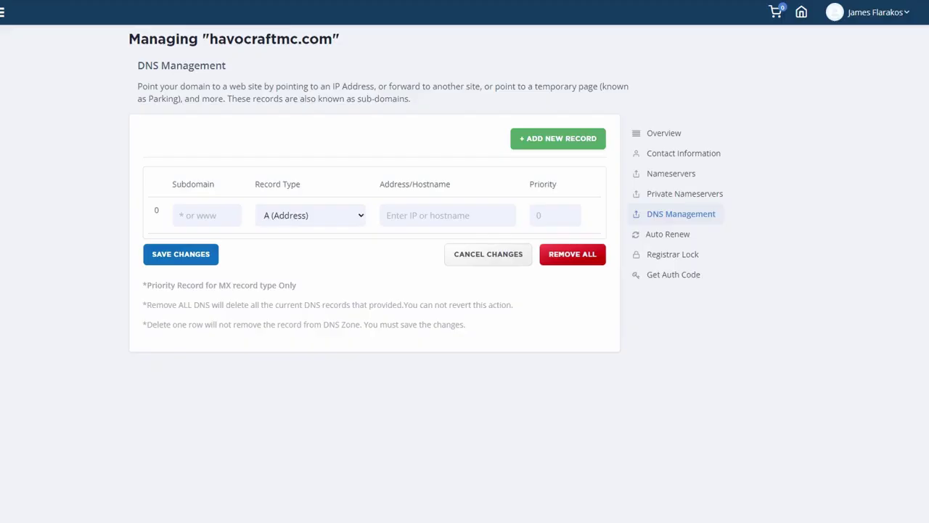
right_click(401, 215)
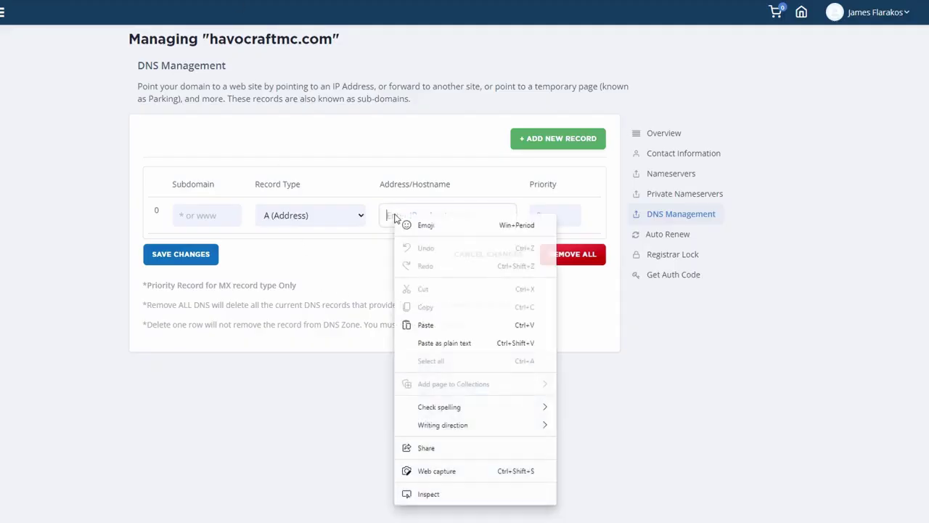
left_click(438, 326)
left_click(194, 258)
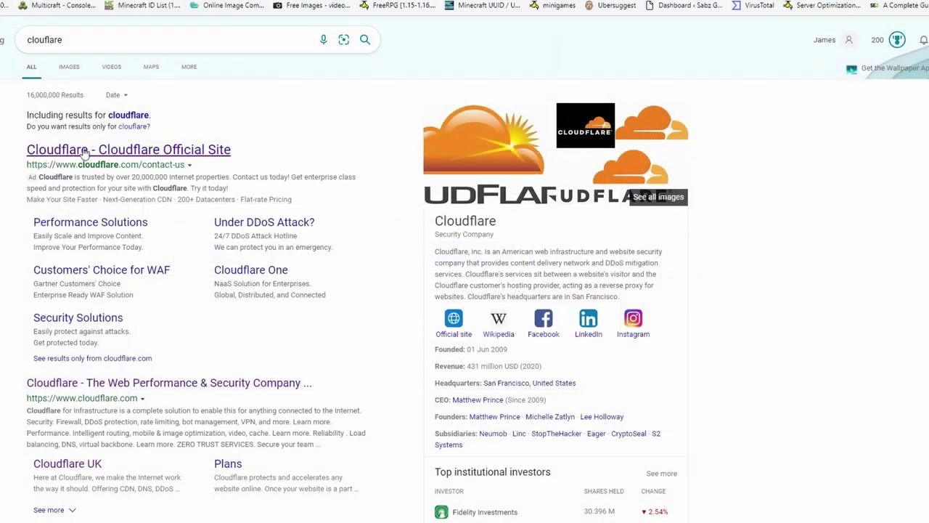
Step: Sign in to the Cloudflare dashboard, then select havocraftmc.com on the SeekaHost domain page
left_click(116, 153)
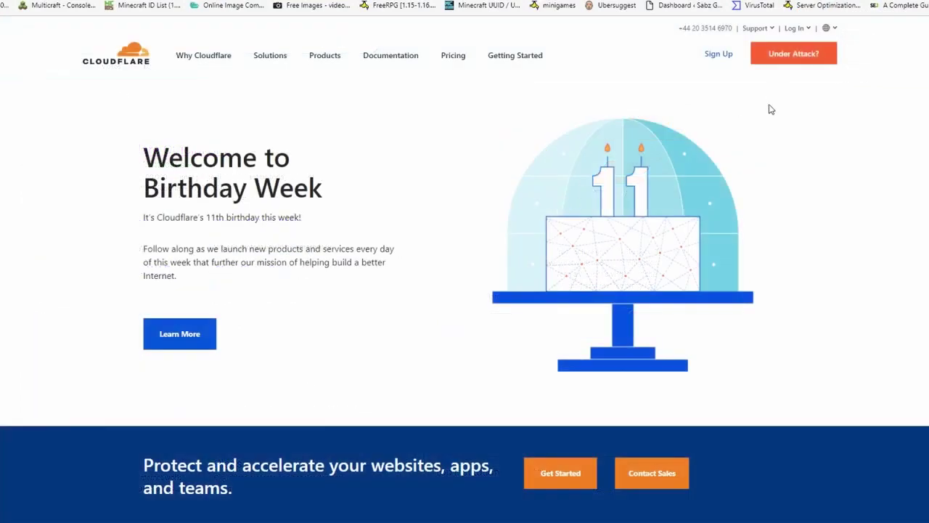
left_click(716, 57)
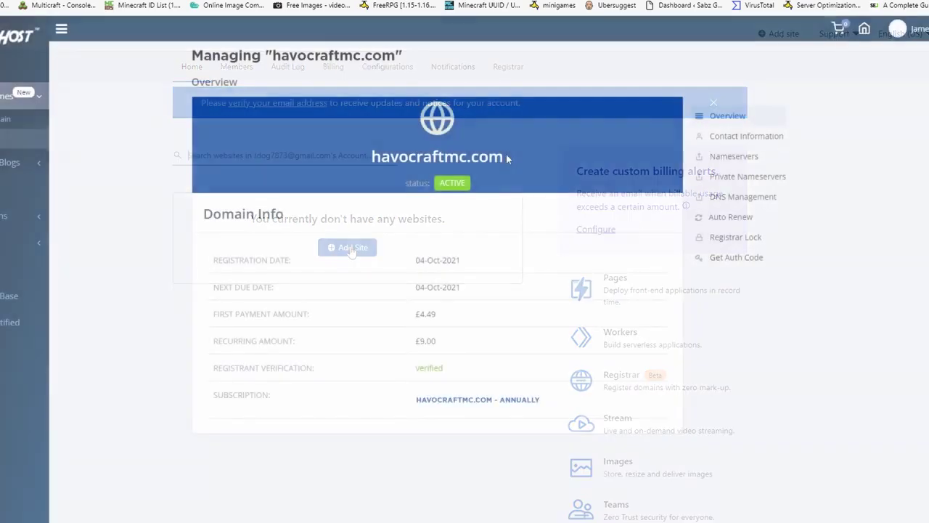
left_click_drag(504, 156, 390, 164)
right_click(390, 163)
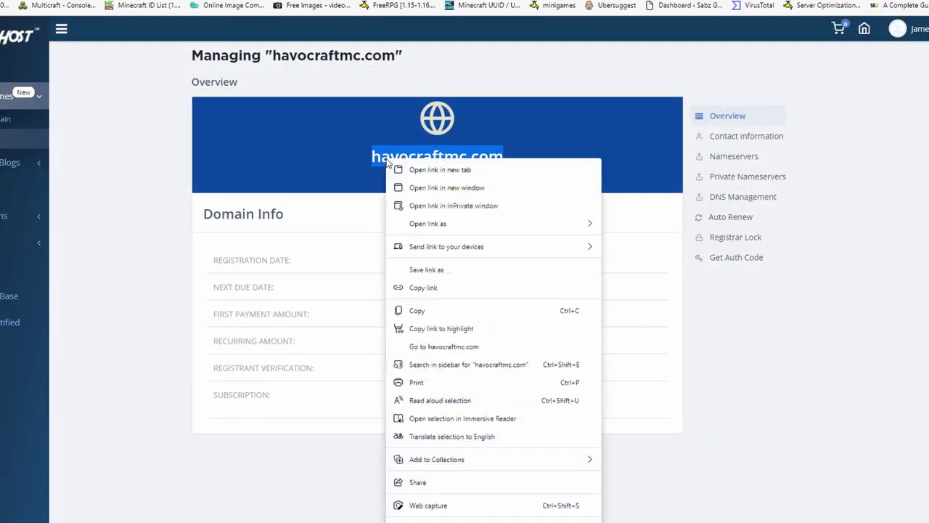
Step: Copy havocraftmc.com into Cloudflare's Add site field, add the site, and pick the Free plan
left_click(407, 312)
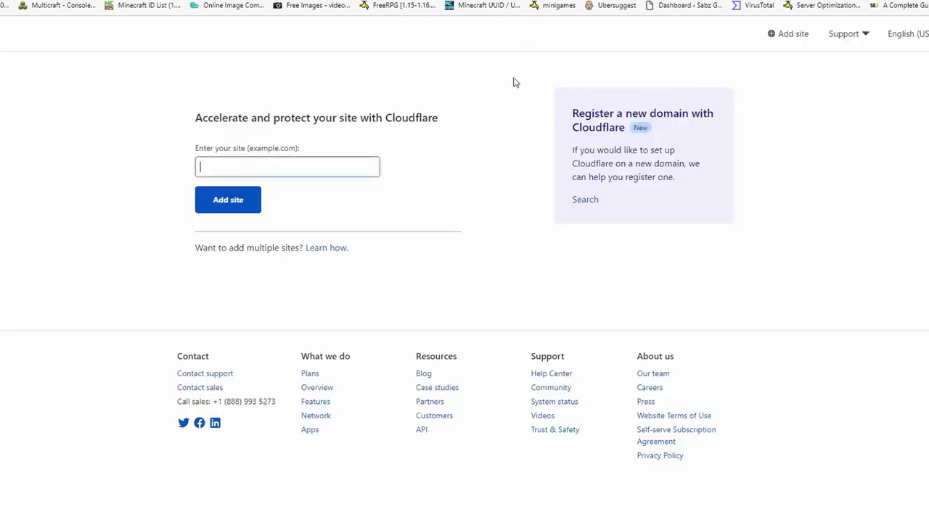
right_click(209, 168)
left_click(259, 276)
left_click(232, 207)
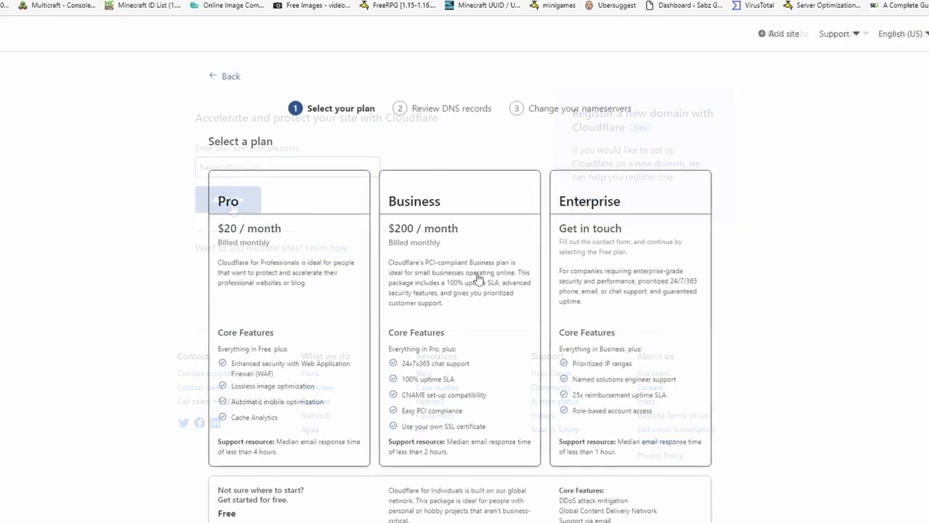
scroll(477, 276, "down", 1)
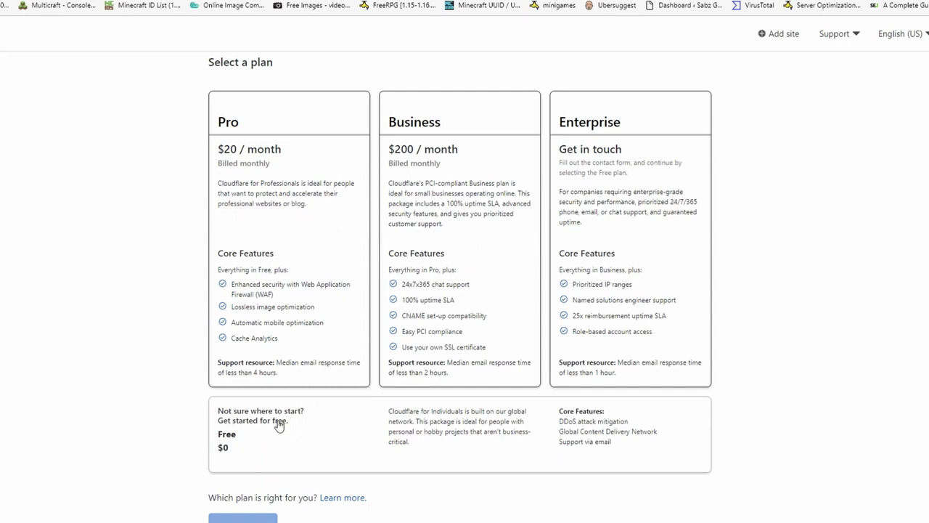
left_click(257, 434)
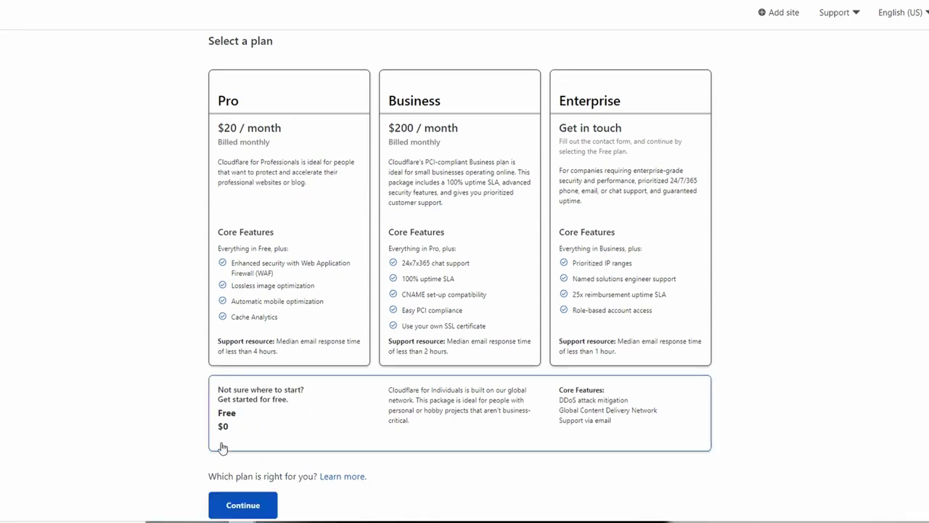
Step: Confirm the Free plan, set the havocraftmc.com A record to DNS only, and reach the nameservers
left_click(246, 510)
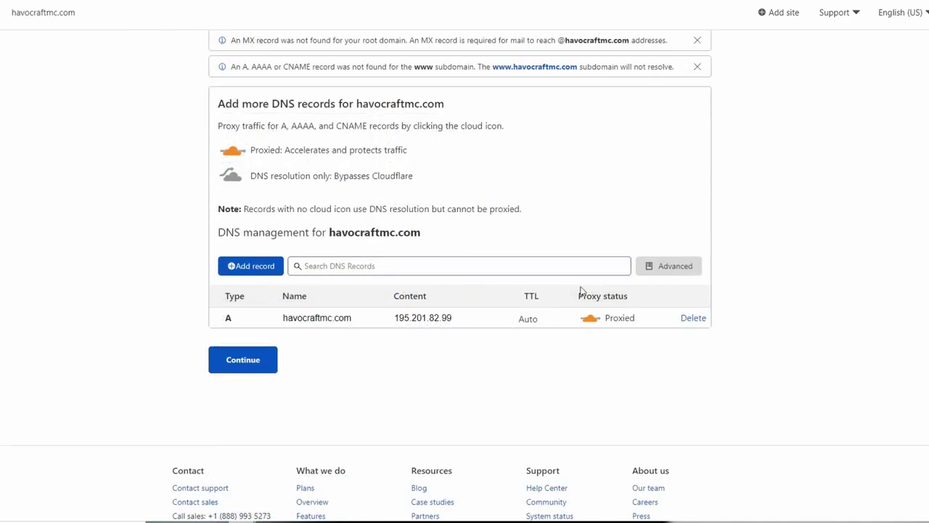
left_click(600, 321)
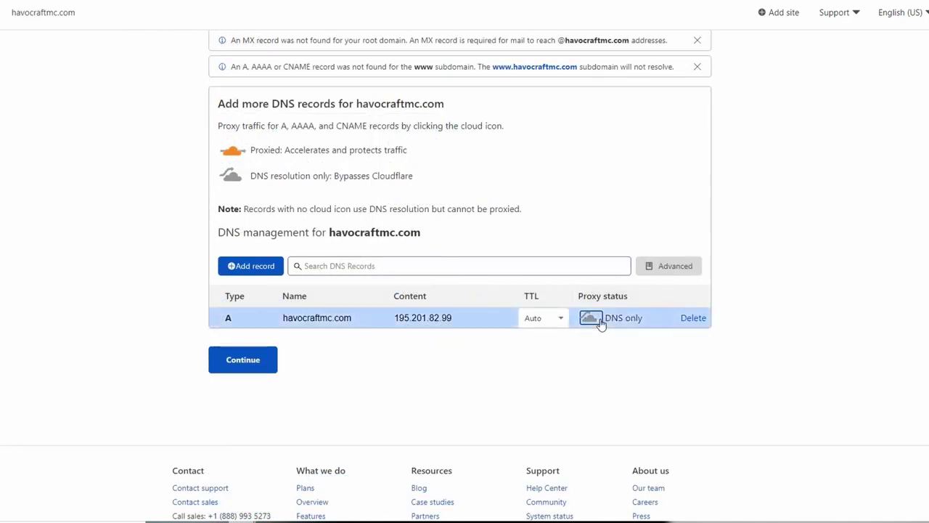
left_click(256, 364)
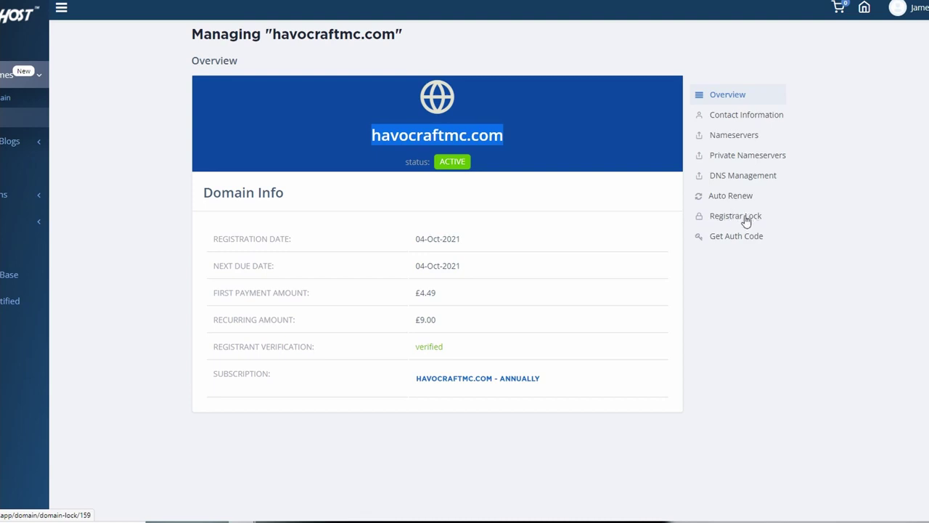
Step: Switch havocraftmc.com to custom nameservers with nelci.ns.cloudflare.com as the first
left_click(729, 136)
left_click(216, 148)
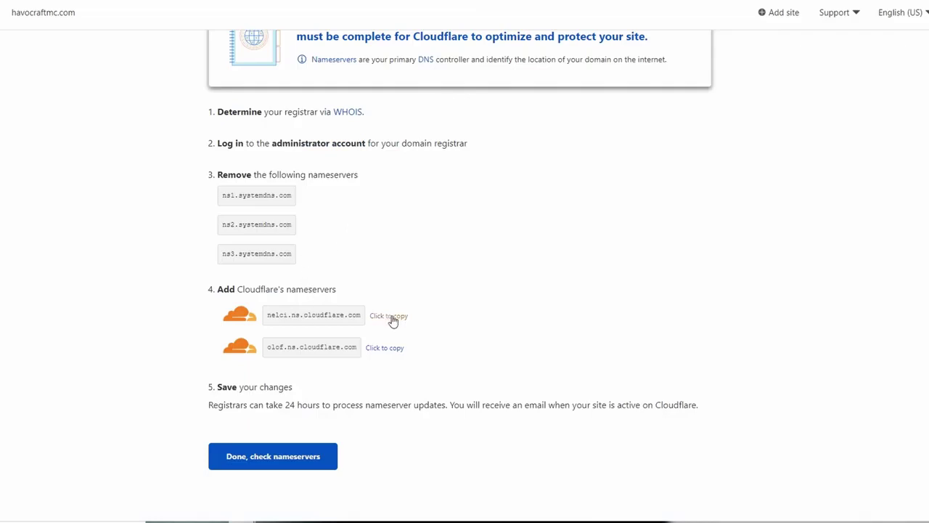
left_click(392, 318)
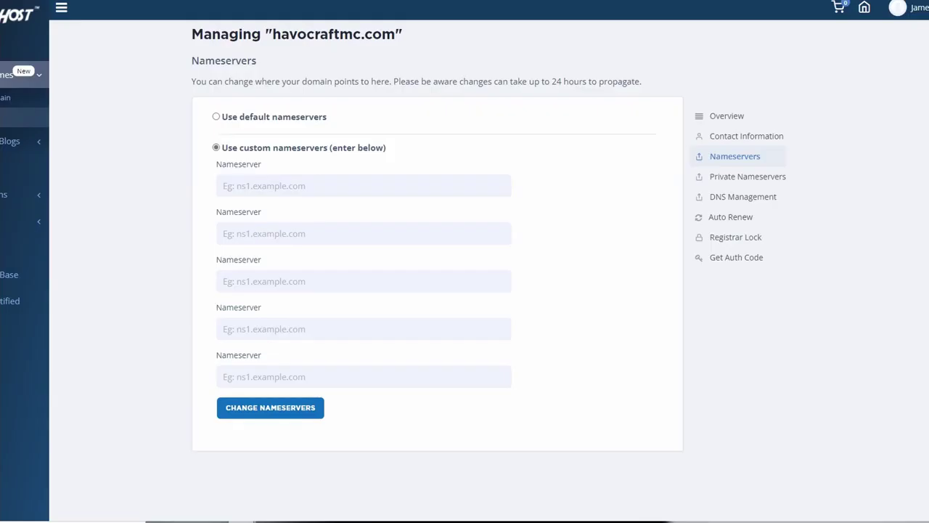
right_click(241, 186)
left_click(283, 298)
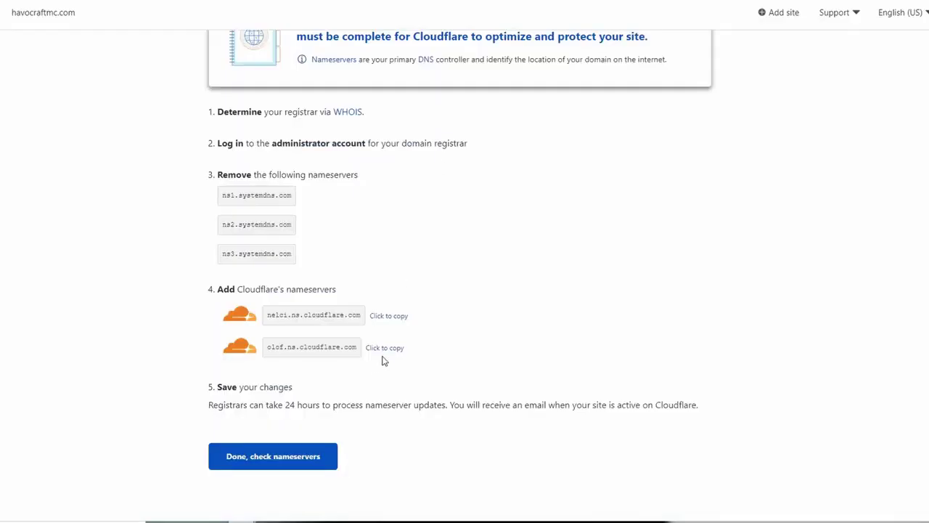
Step: Enter olof.ns.cloudflare.com as the second nameserver and switch on the registrar lock
left_click(385, 348)
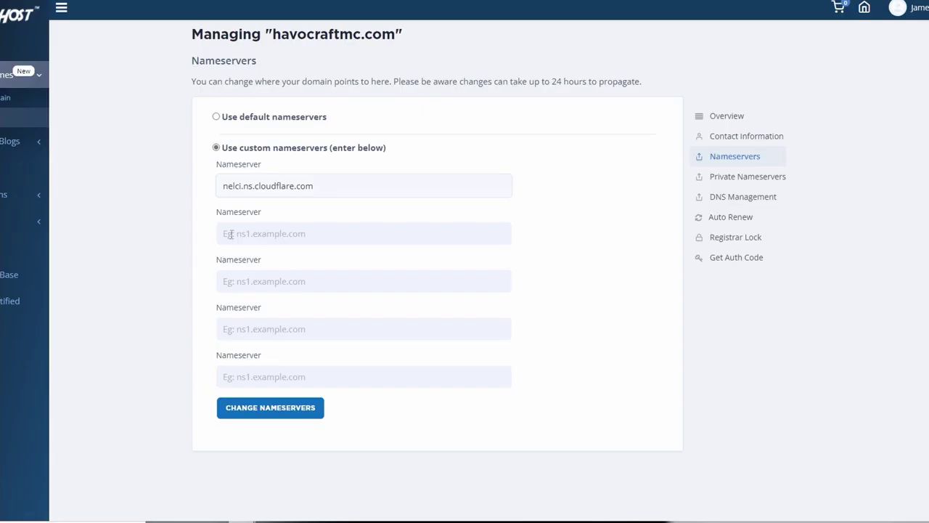
right_click(235, 232)
left_click(254, 51)
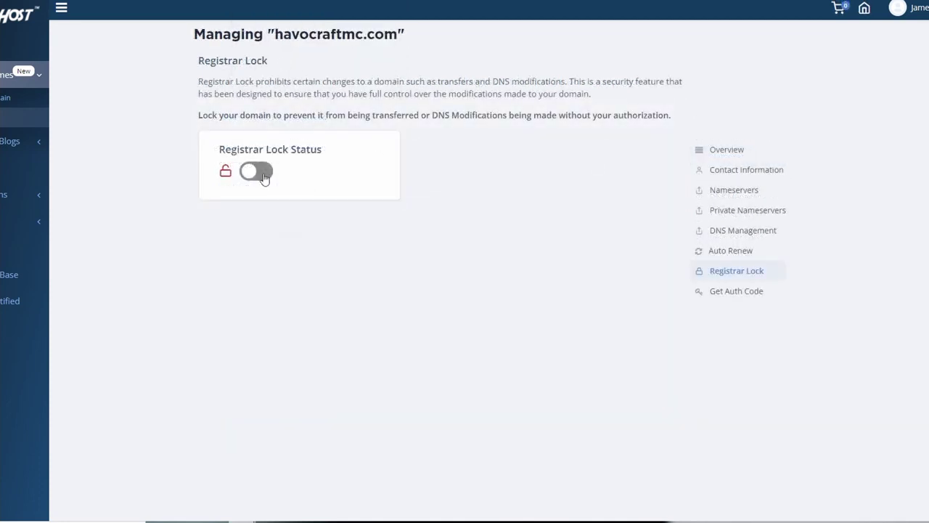
left_click(262, 173)
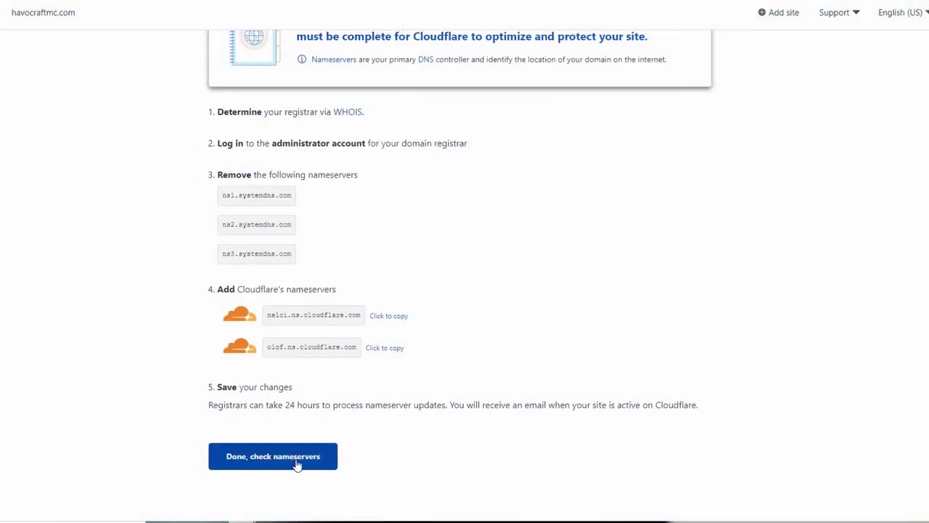
Step: Go through Cloudflare's quick start guide, past the performance settings and summary, to finish it
left_click(294, 464)
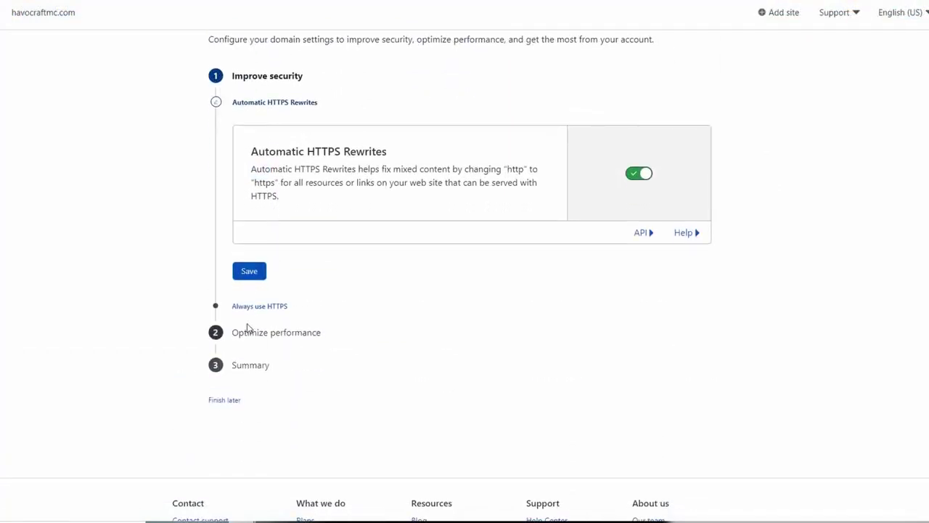
left_click(247, 329)
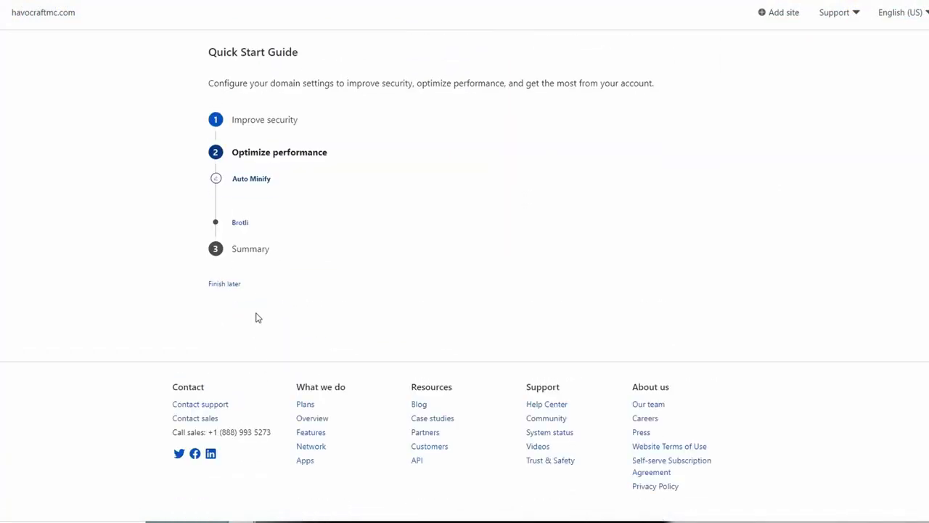
left_click(250, 261)
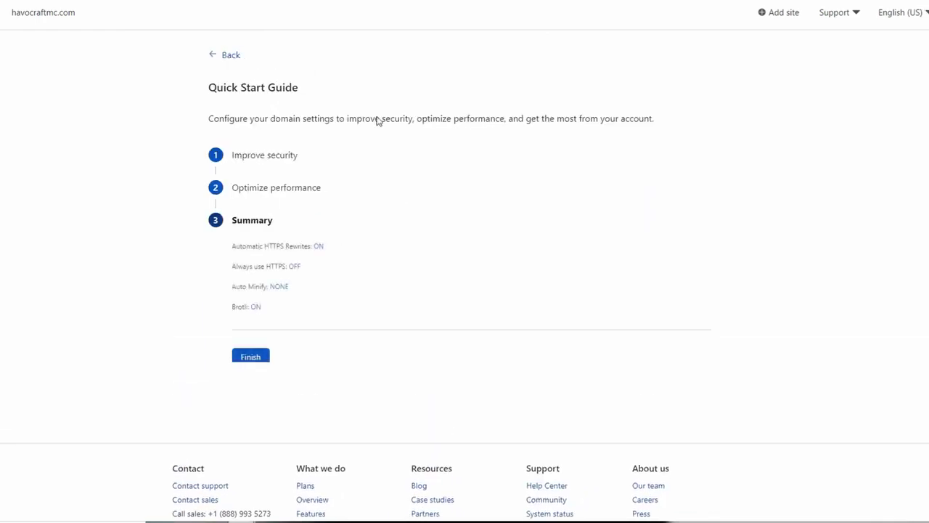
scroll(464, 174, "down", 1)
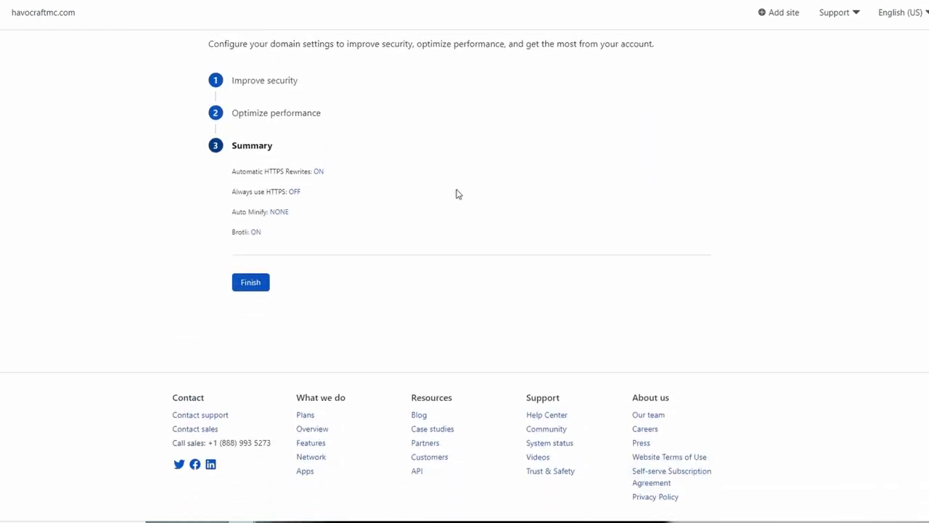
scroll(456, 196, "up", 1)
left_click(250, 351)
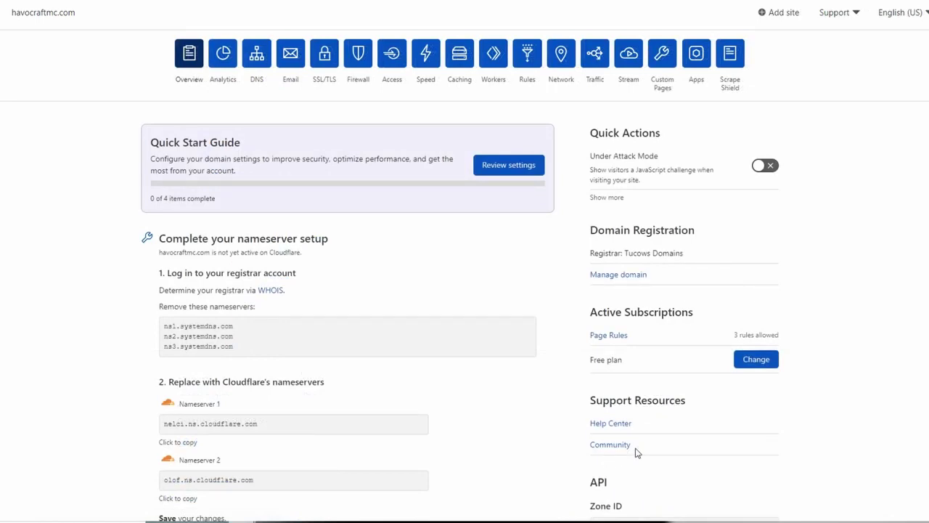
Step: Request an immediate nameserver check, then view havocraftmc.com's DNS records
scroll(475, 295, "down", 5)
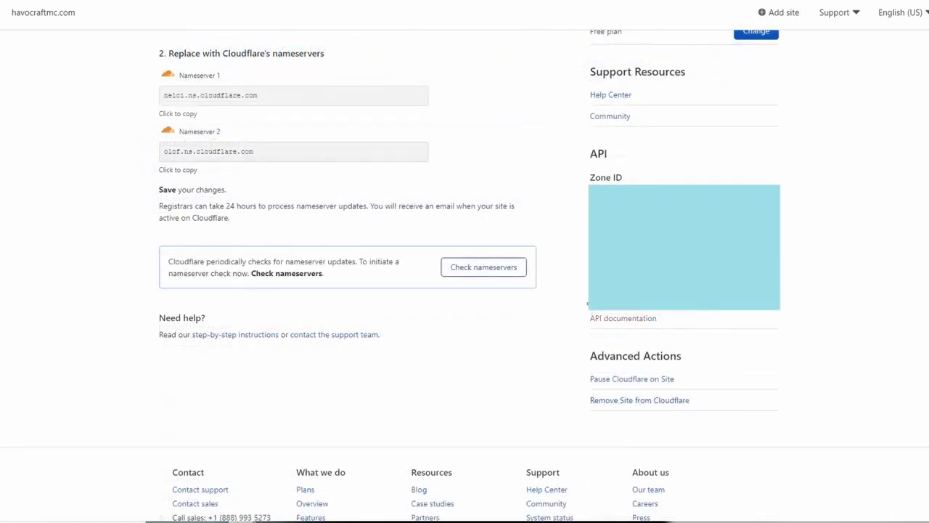
left_click(485, 275)
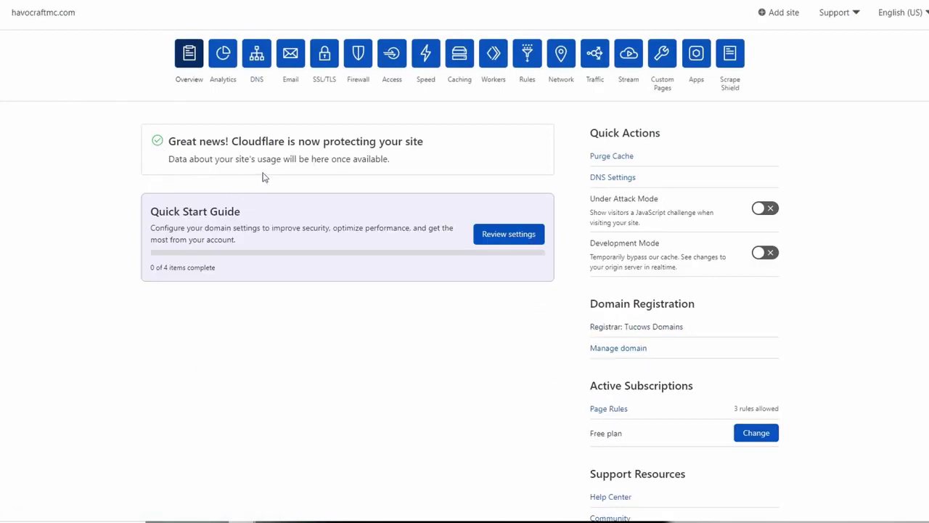
left_click(257, 58)
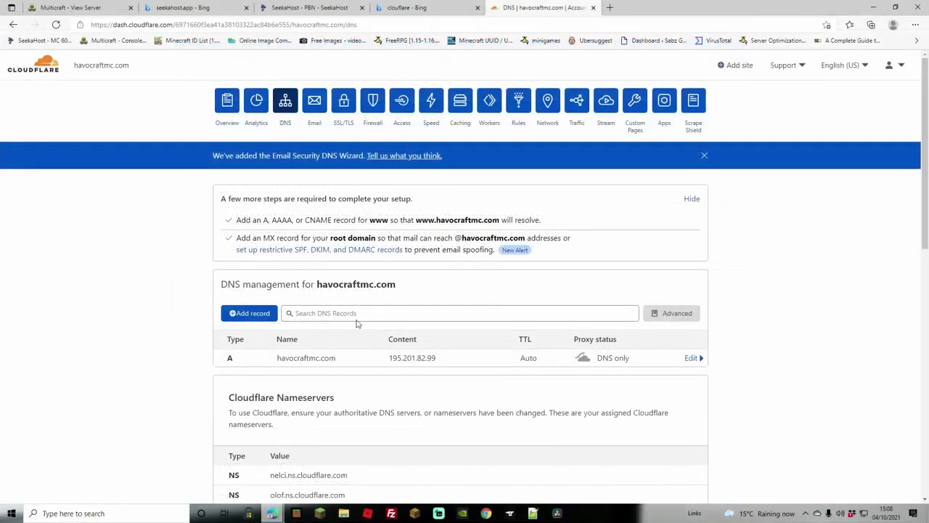
Step: Start an SRV record named play with service _minecraft, priority 0 and weight 0
left_click(254, 316)
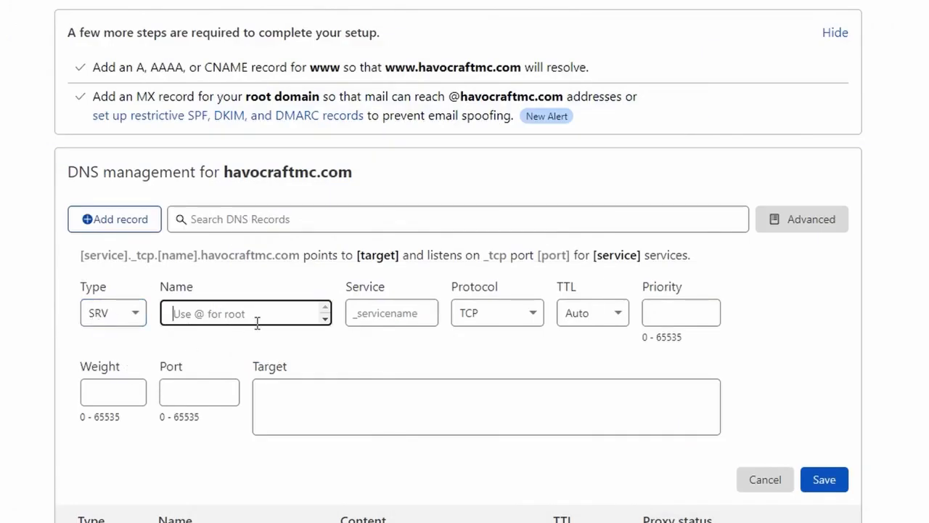
type("play")
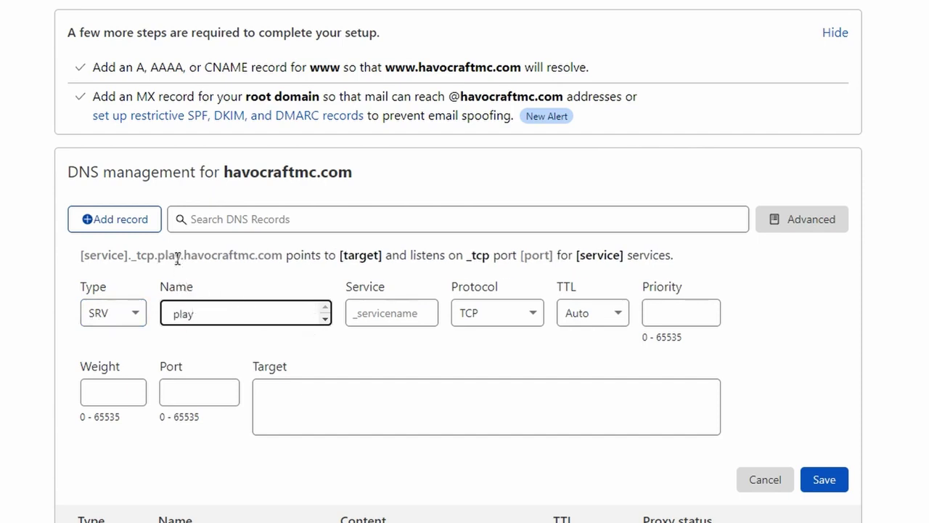
key("Tab")
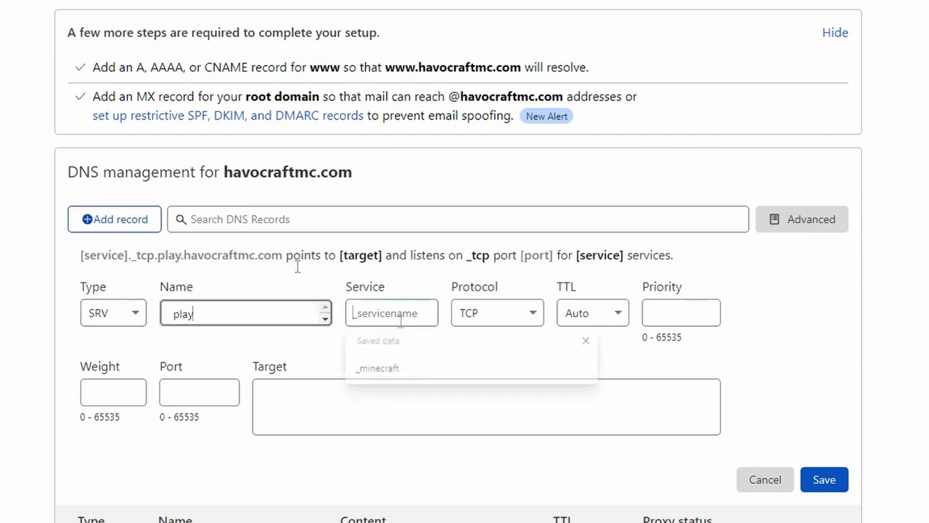
left_click(381, 368)
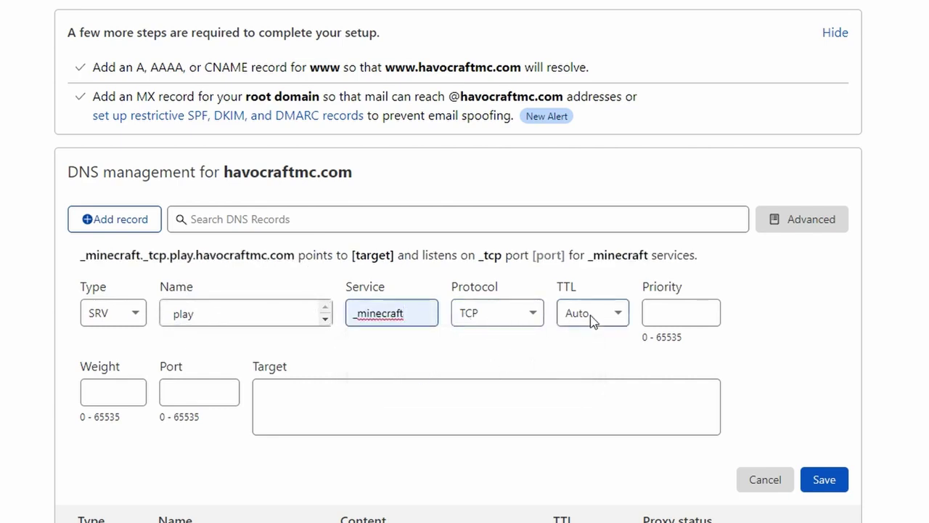
left_click(672, 324)
type("0")
left_click(98, 393)
type("0")
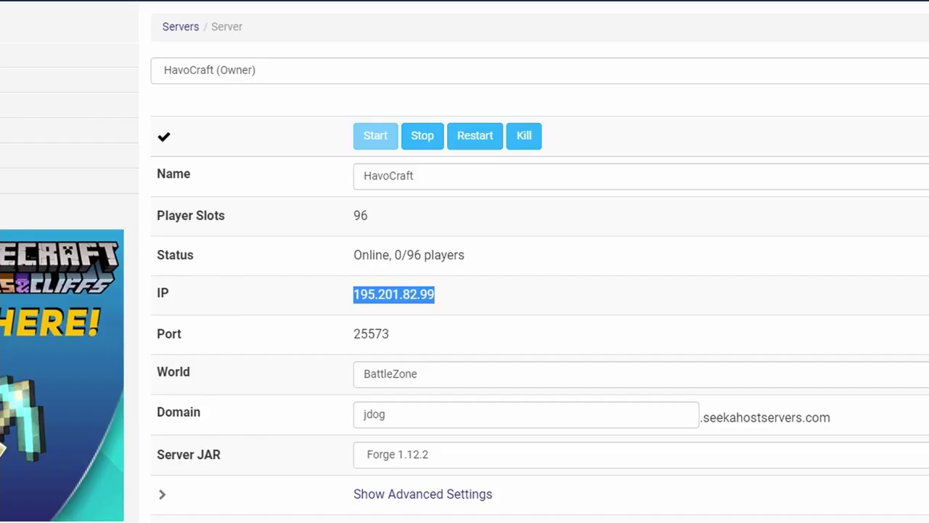
Step: Set port 25573 and target havocraftmc.com, then save the SRV record
double_click(371, 335)
right_click(372, 333)
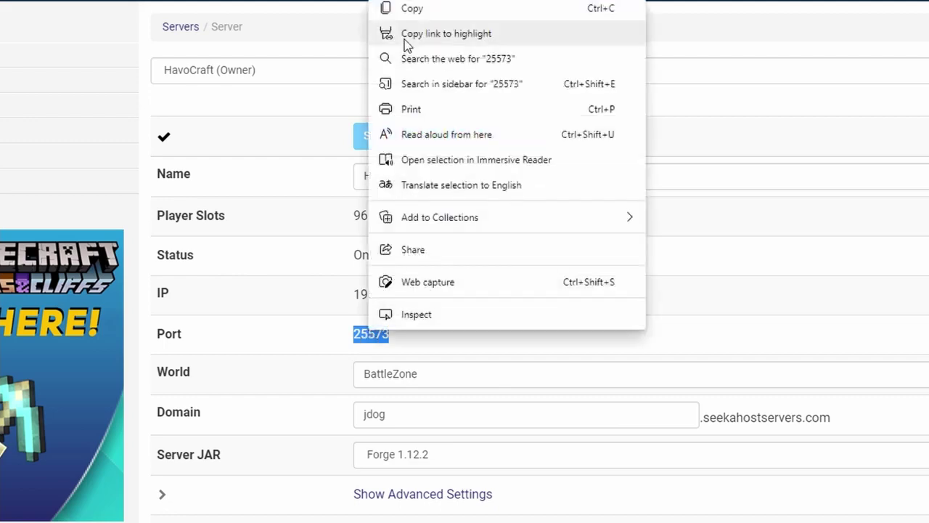
left_click(412, 8)
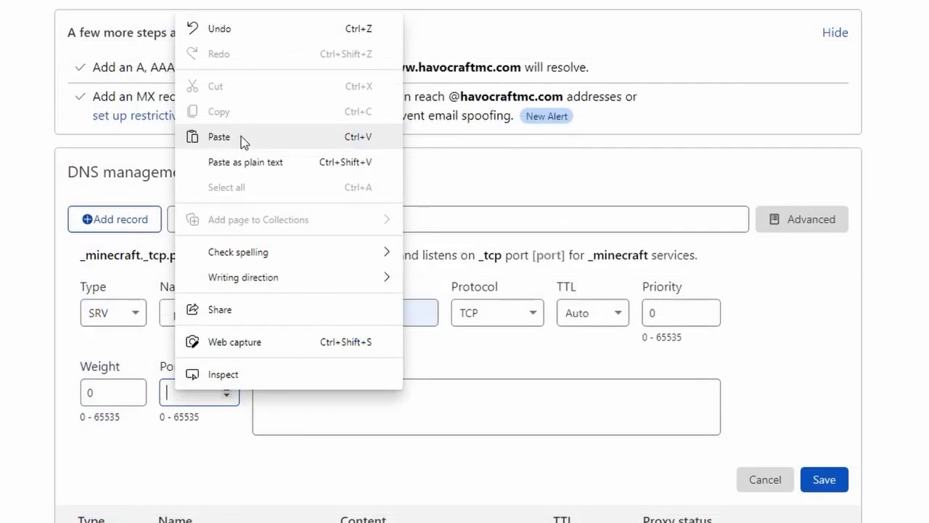
left_click(218, 133)
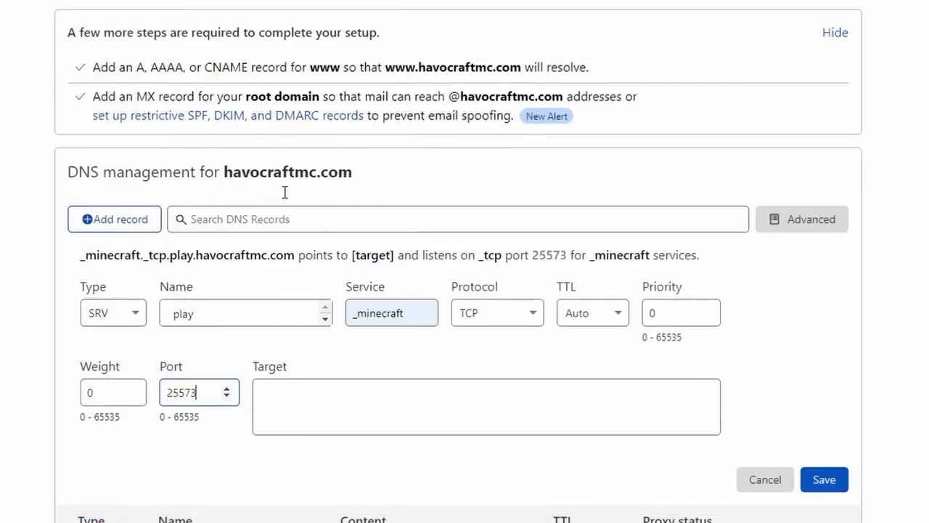
scroll(337, 348, "down", 1)
left_click(337, 349)
right_click(285, 332)
left_click(399, 76)
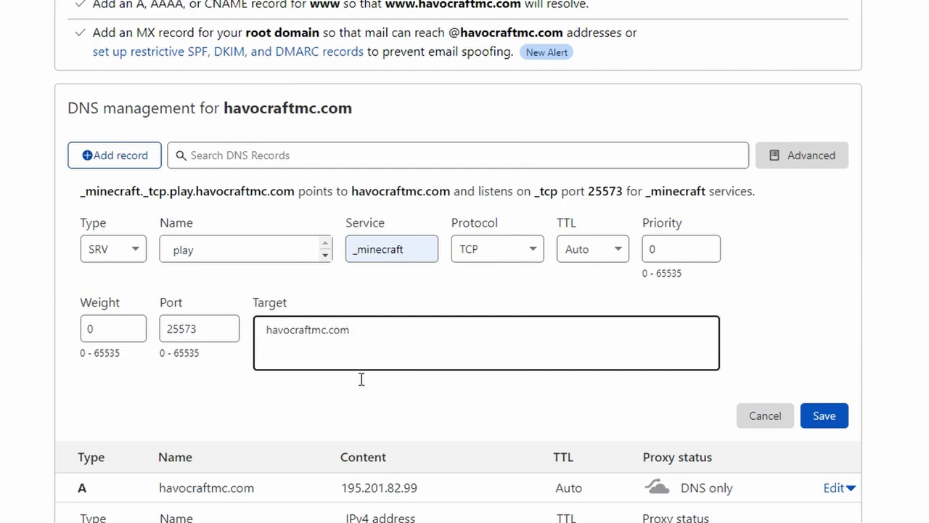
left_click(830, 420)
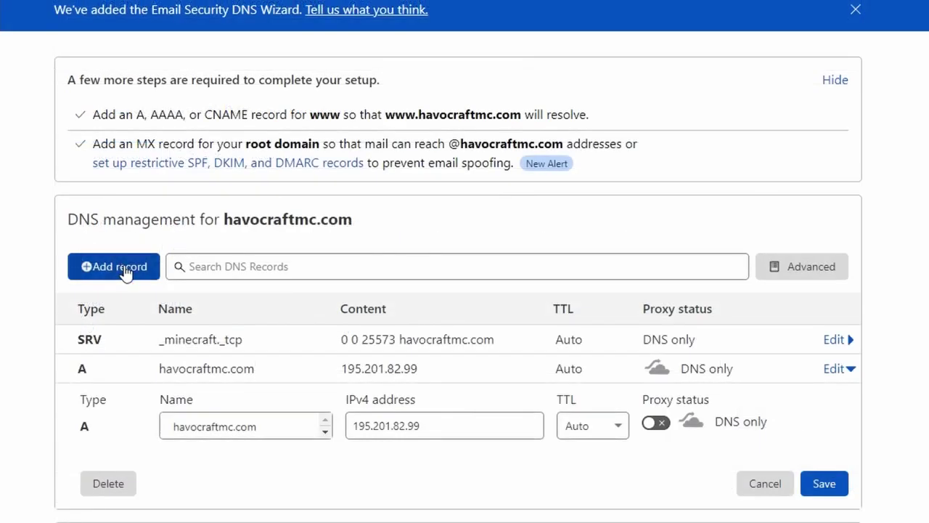
Step: Start another SRV record named @ with service _minecraft
left_click(126, 273)
left_click(130, 361)
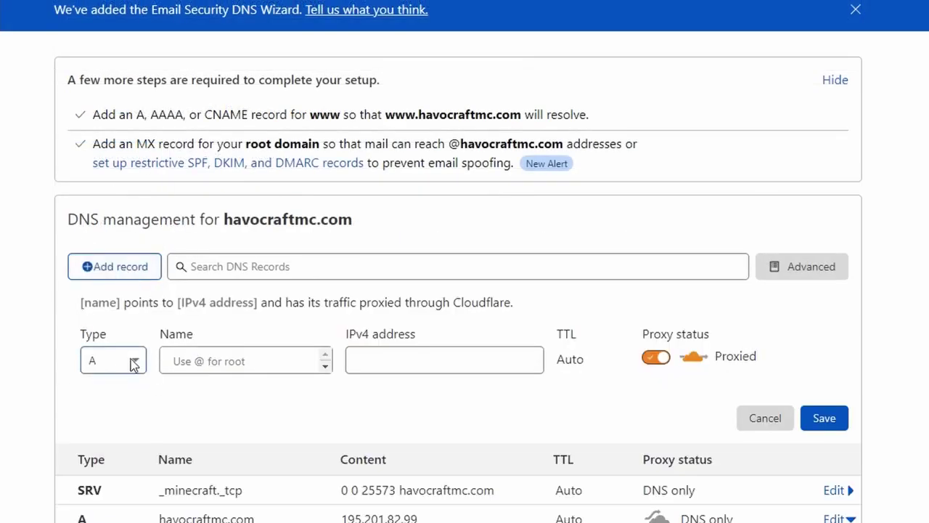
left_click(101, 510)
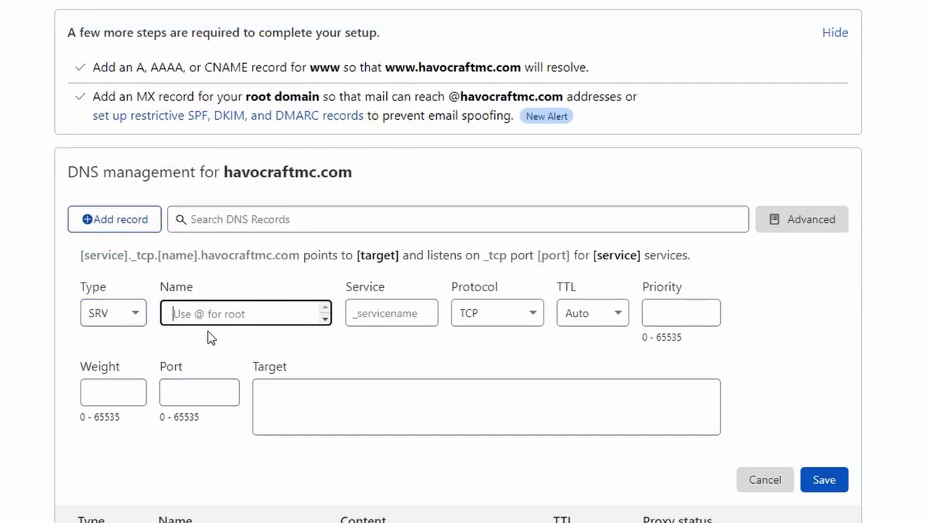
type("@")
left_click(400, 316)
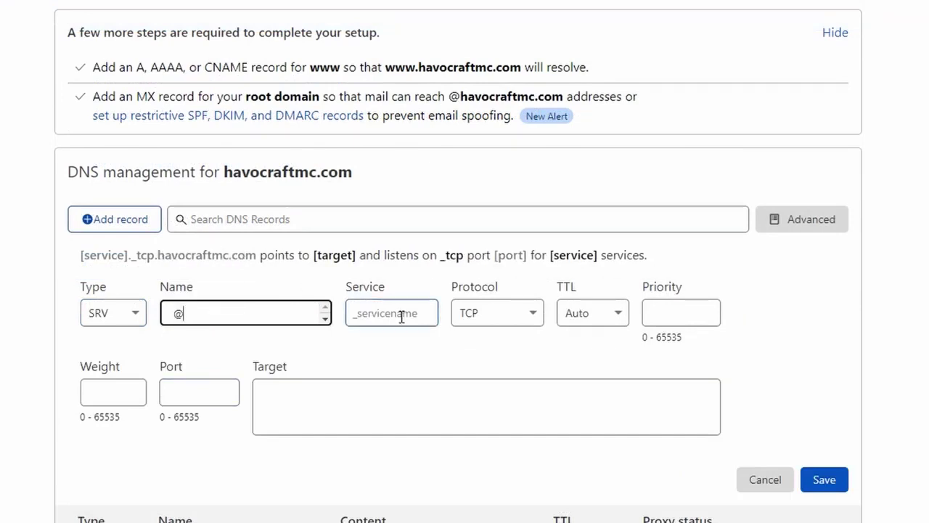
left_click(399, 365)
Step: Give the record priority 0, weight 0, port 25573 and target havocraftmc.com
left_click(679, 324)
type("0")
left_click(104, 390)
type("0")
left_click(193, 393)
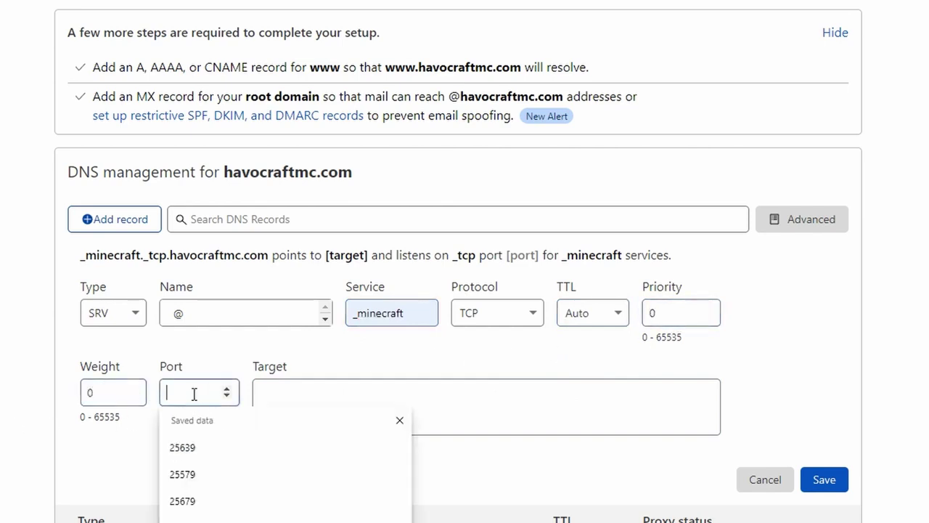
type("25573")
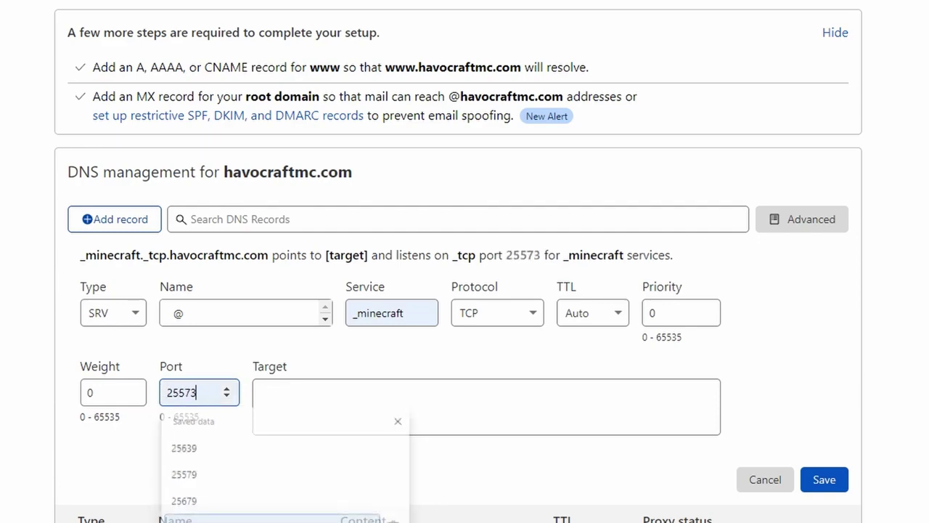
left_click(279, 435)
scroll(436, 436, "down", 2)
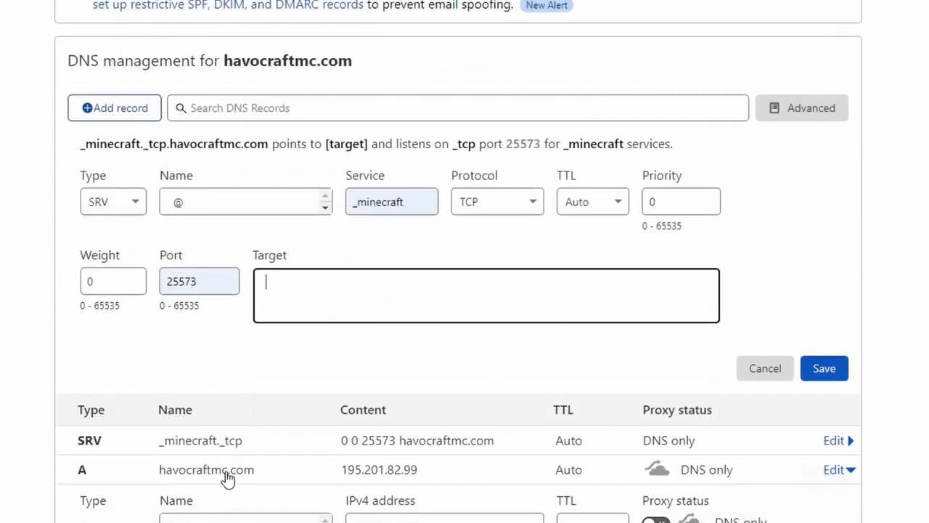
right_click(304, 293)
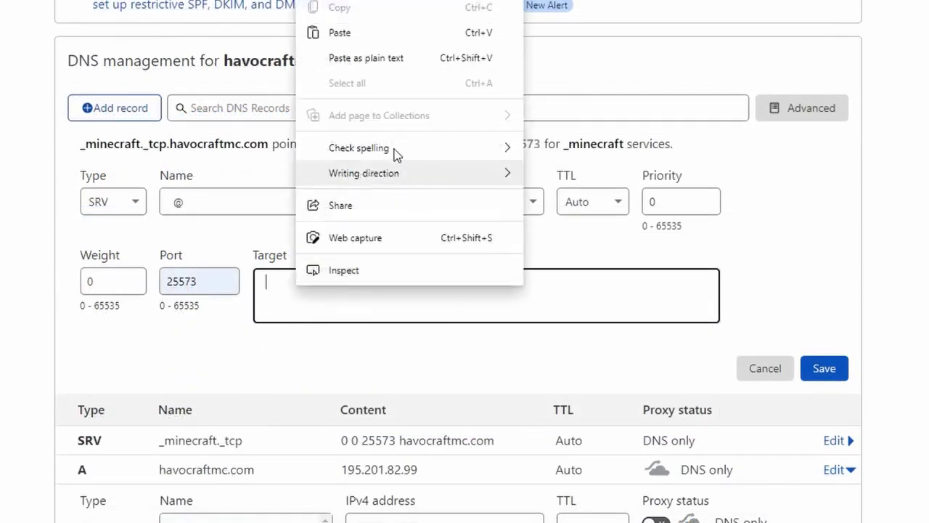
left_click(396, 36)
scroll(341, 365, "up", 2)
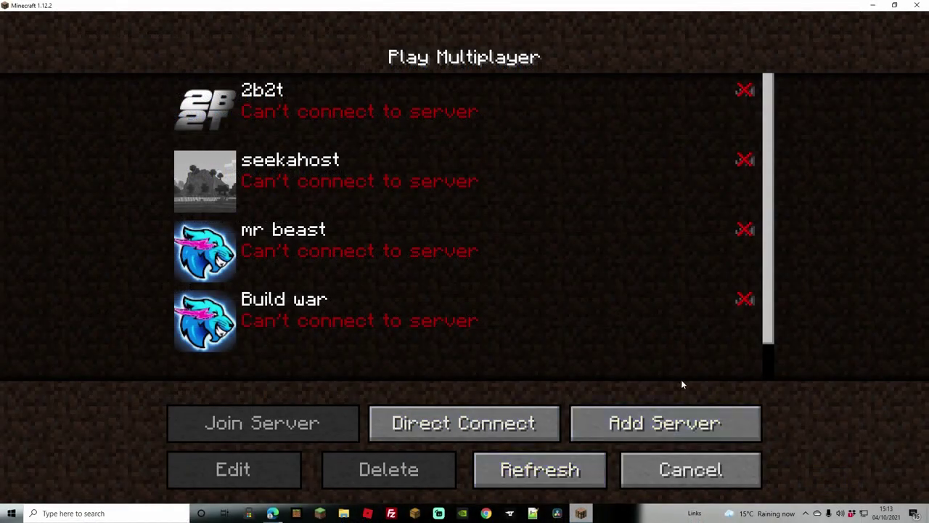
Step: Add a server named Havocraft at havocraftmc.com to the multiplayer list and join it
left_click(685, 411)
key("BackSpace")
key("BackSpace")
key("BackSpace")
key("BackSpace")
key("BackSpace")
key("BackSpace")
key("BackSpace")
key("BackSpace")
key("BackSpace")
key("BackSpace")
key("BackSpace")
key("BackSpace")
key("BackSpace")
key("BackSpace")
key("BackSpace")
key("BackSpace")
type("Havocraft")
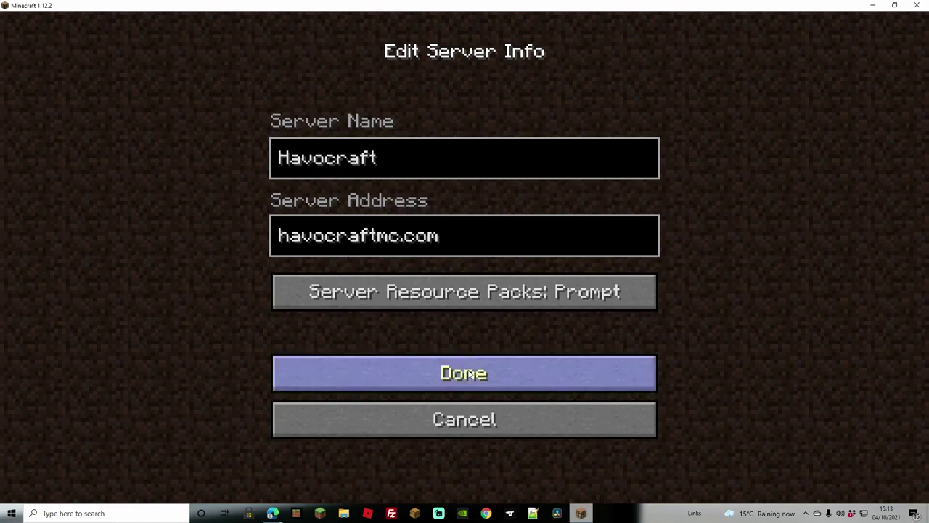
left_click(463, 372)
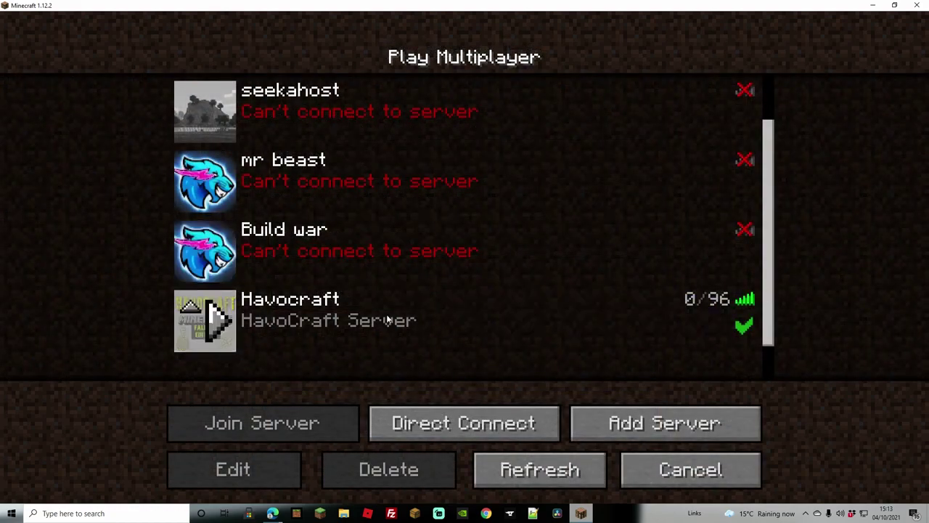
left_click(373, 323)
left_click(299, 424)
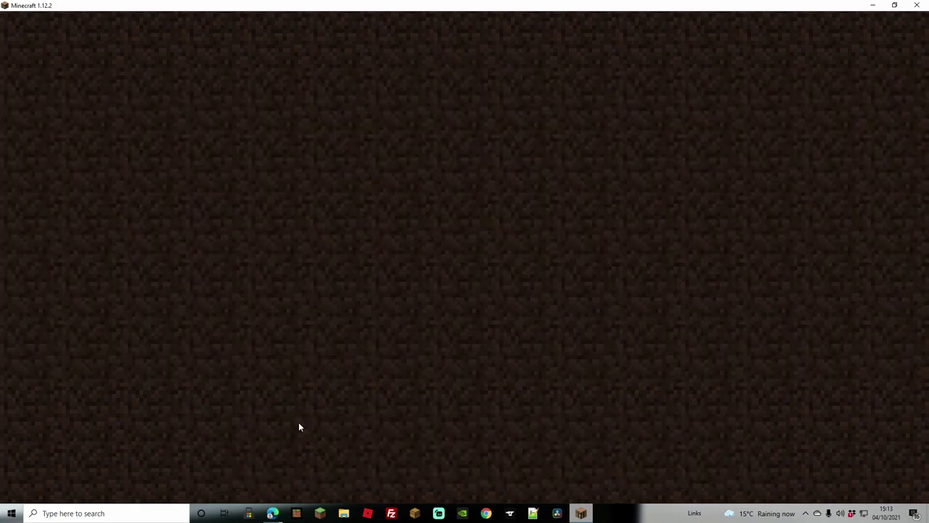